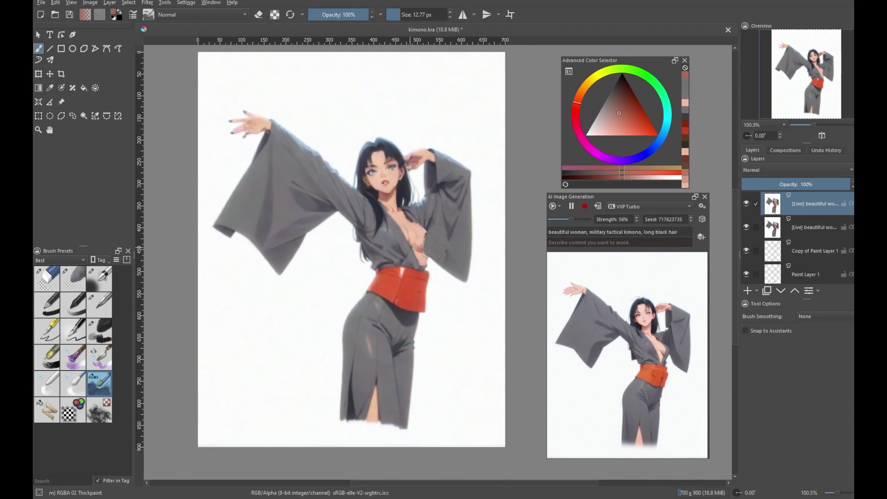
Scale the image to 965x1057, then up again to 1117x1224.
left_click(90, 3)
left_click(120, 132)
key("Return")
key("c")
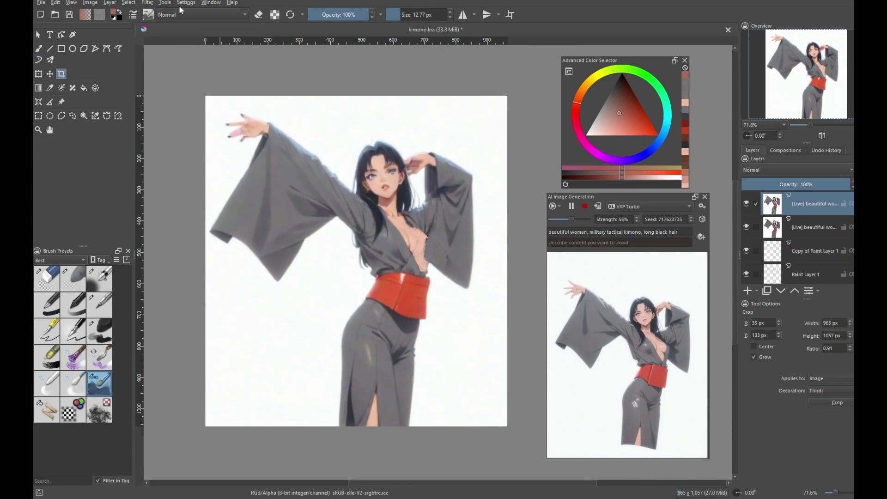
left_click(90, 2)
left_click(120, 131)
key("Return")
key("b")
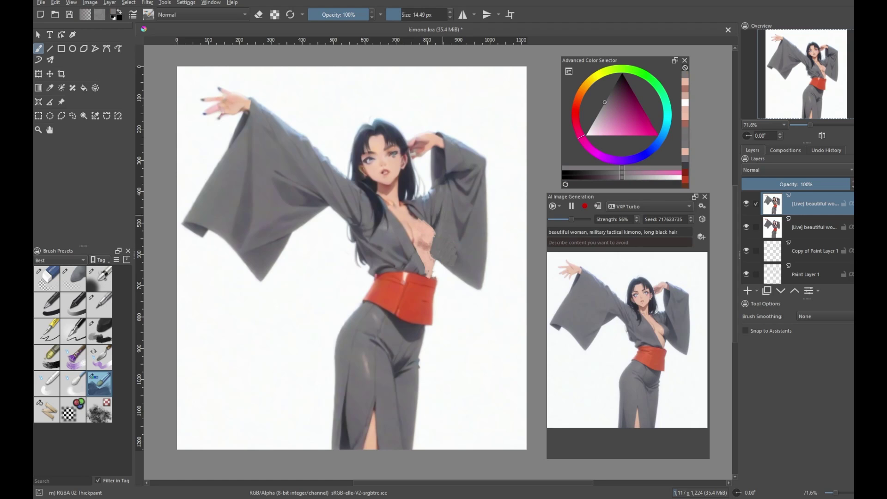
Keep two live results as layers, regenerate, and raise Strength for a darker kimono.
key("minus")
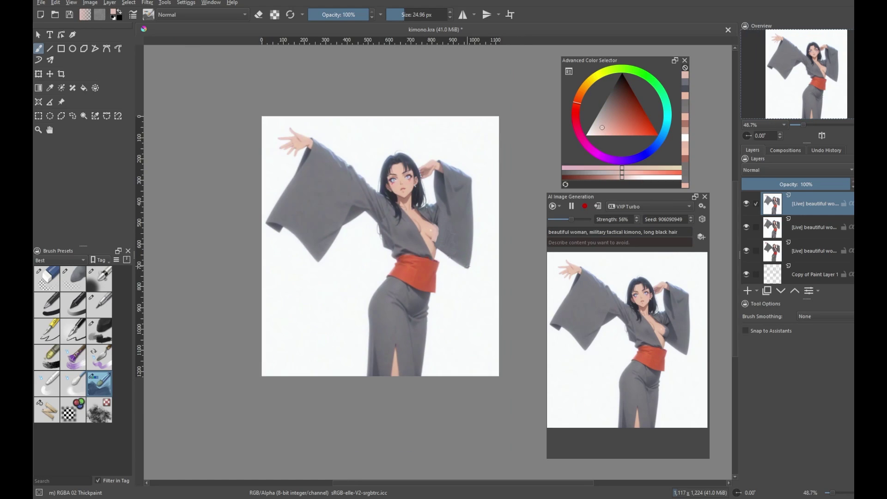
key("plus")
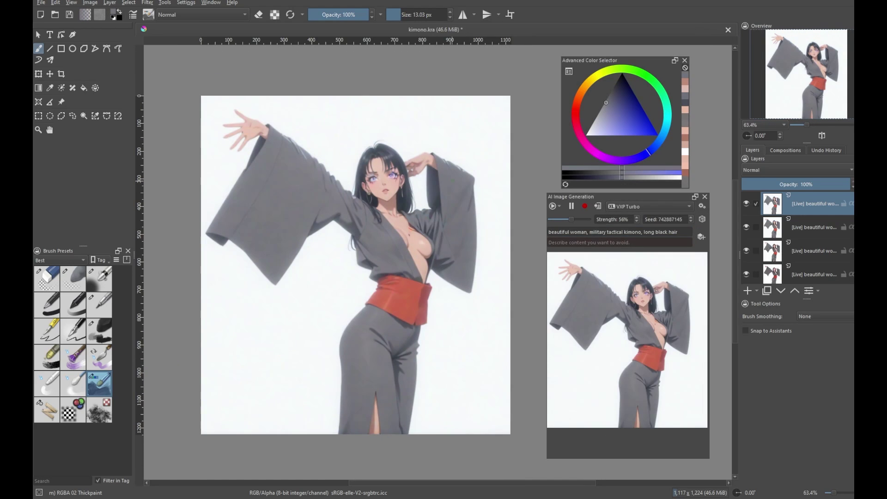
key("plus")
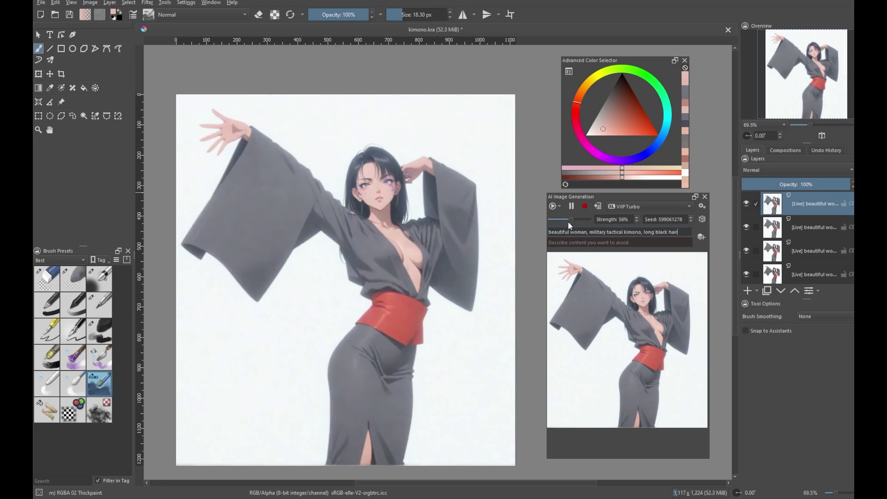
left_click_drag(571, 221, 577, 223)
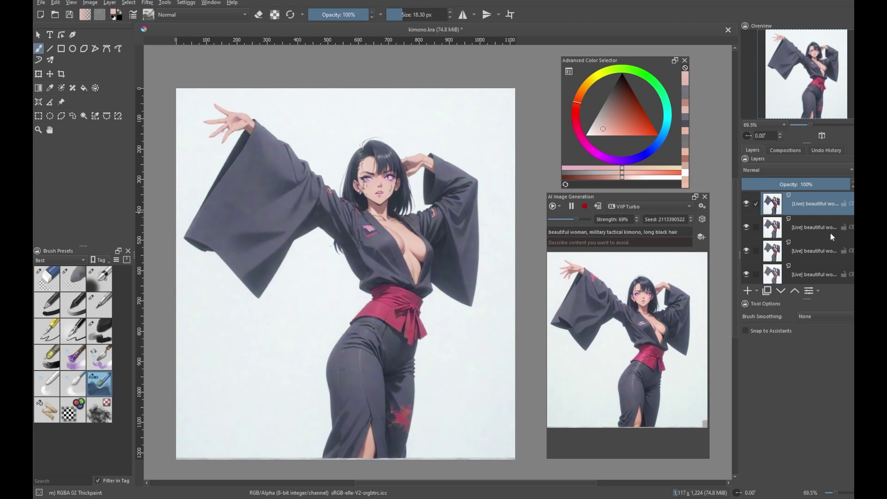
Switch the AI docker to Upscale, view the upscaler model list, and paint dark strokes.
left_click(556, 206)
left_click(577, 249)
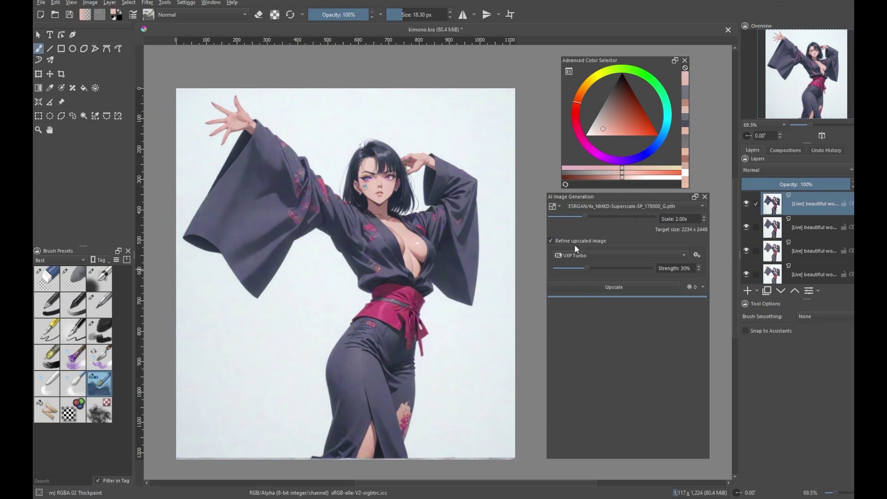
left_click(700, 208)
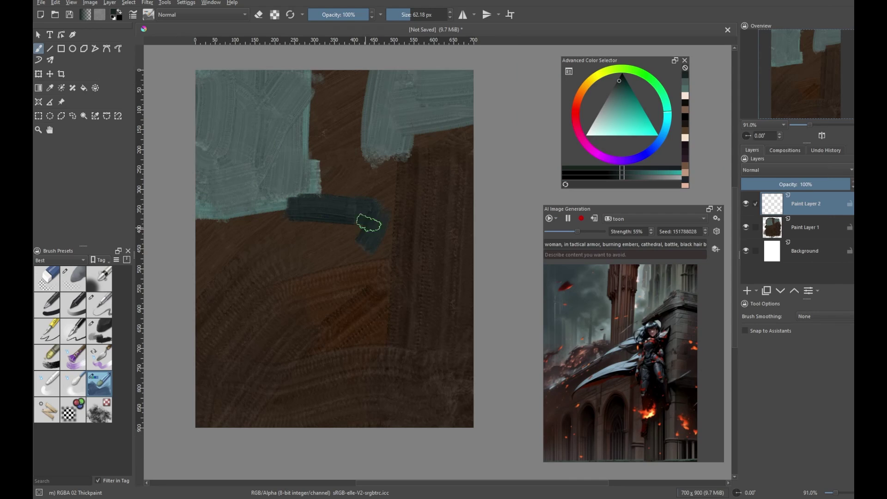
left_click_drag(362, 218, 323, 296)
mouse_move(287, 203)
left_mouse_down()
mouse_move(294, 394)
mouse_move(424, 319)
mouse_move(297, 138)
mouse_move(314, 175)
mouse_move(467, 204)
left_mouse_up()
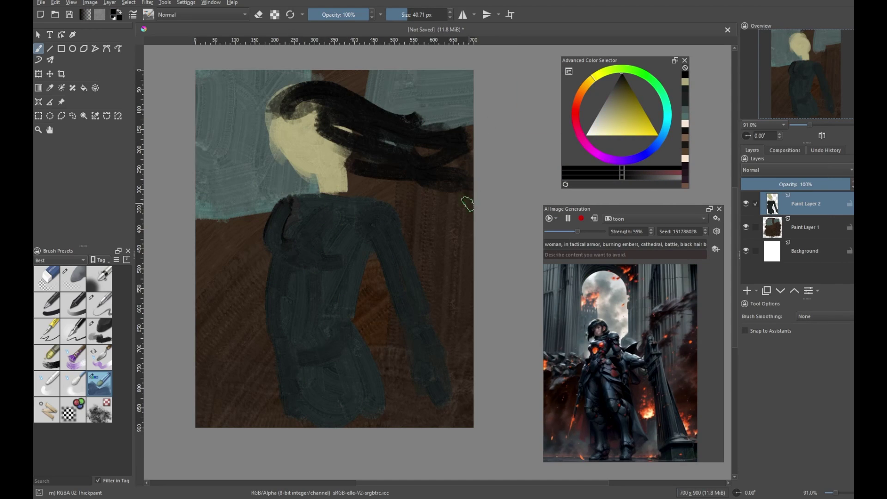
Clear Paint Layer 2 and paint a peach head and neck.
key("Delete")
left_click(615, 123)
mouse_move(323, 125)
left_mouse_down()
mouse_move(330, 217)
mouse_move(367, 238)
mouse_move(317, 386)
mouse_move(404, 365)
mouse_move(398, 324)
left_mouse_up()
left_click(618, 82)
left_click(641, 157)
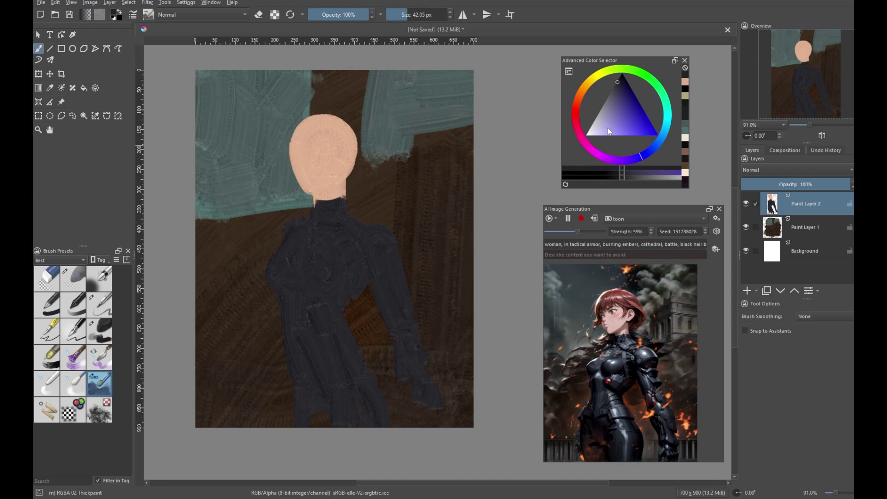
Paint flowing black hair around the head and two brown eyes.
left_click(618, 78)
left_click_drag(323, 123, 203, 180)
left_click_drag(222, 138, 363, 146)
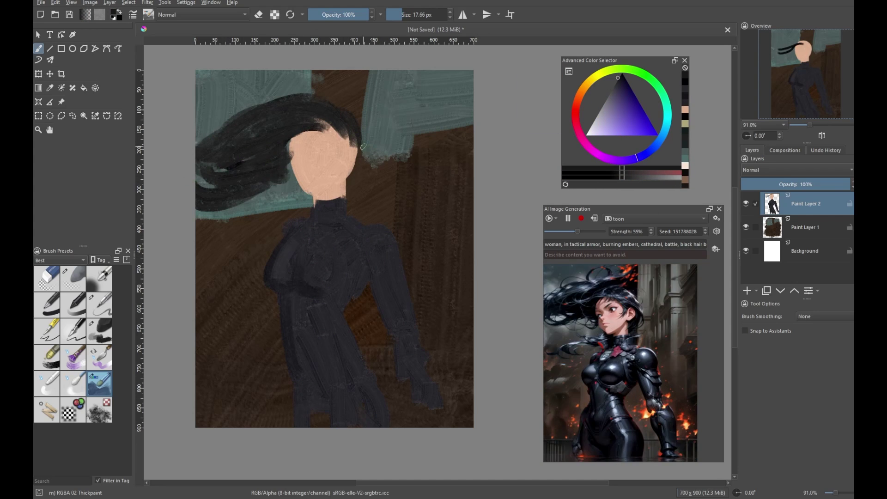
left_click(685, 178)
left_click_drag(296, 156, 308, 157)
left_click_drag(321, 156, 333, 158)
Add light violet highlight strokes along the arms and body with a larger brush.
left_click(625, 160)
left_click(592, 135)
left_click_drag(284, 266, 289, 272)
left_click_drag(328, 272, 329, 289)
mouse_move(372, 236)
left_mouse_down()
mouse_move(387, 244)
mouse_move(418, 369)
left_mouse_up()
left_click_drag(296, 277, 314, 338)
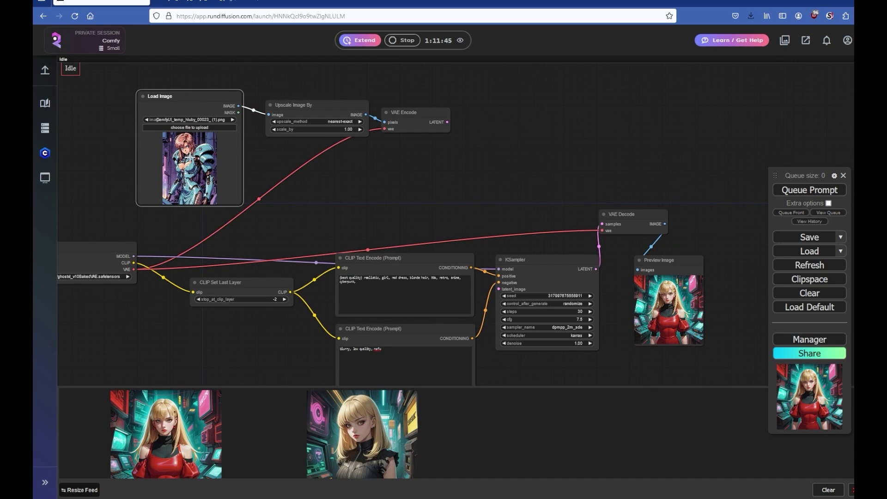
Wire VAE Encode's LATENT into KSampler latent_image, then preview the loaded input image.
left_click_drag(320, 133, 315, 134)
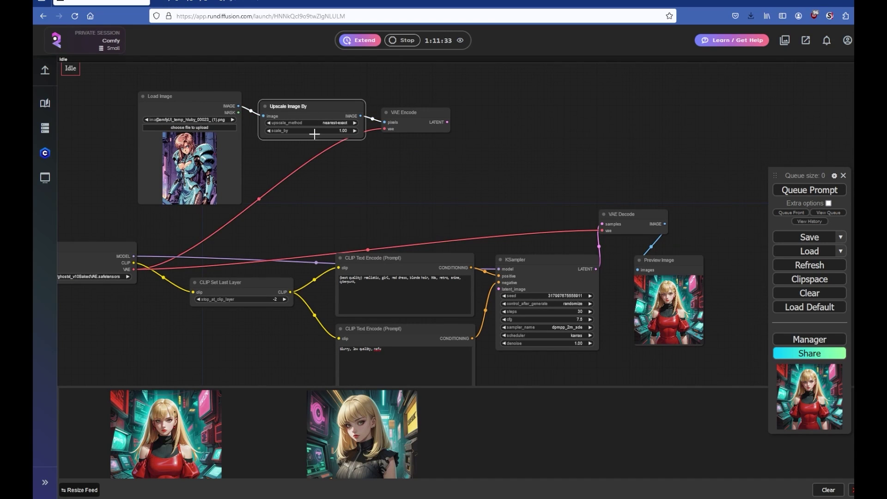
left_click(406, 116)
left_click_drag(448, 122, 499, 289)
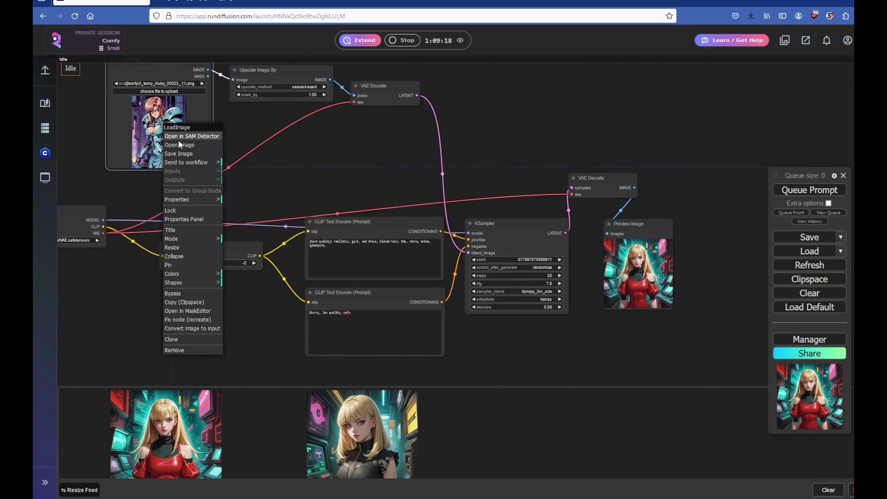
left_click(188, 134)
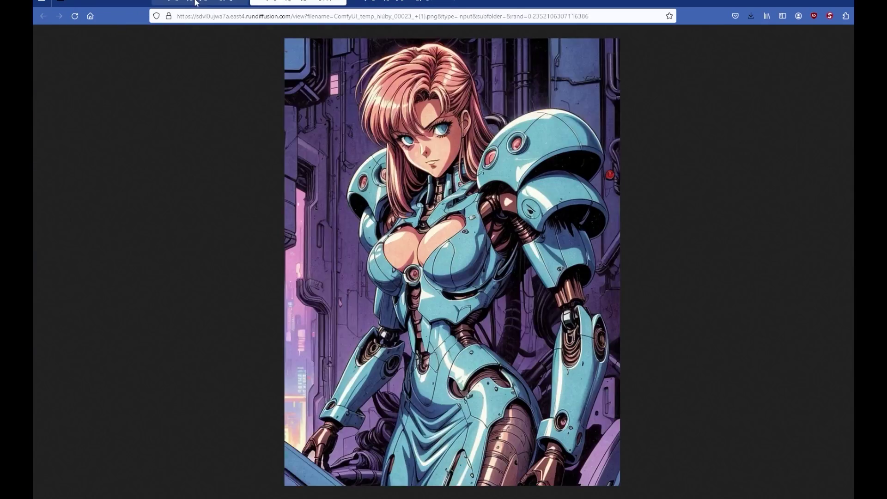
left_click(195, 2)
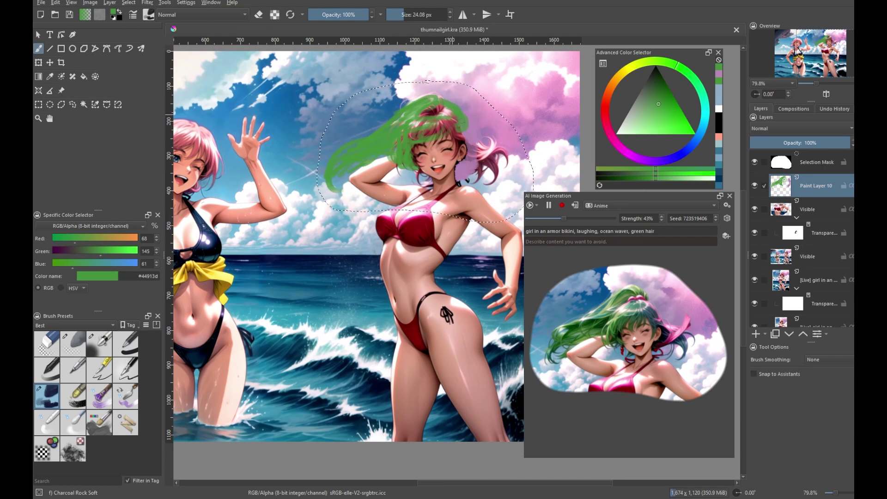
Brush green over the girl's hair inside the ellipse selection on Paint Layer 10.
left_click_drag(490, 152, 519, 181)
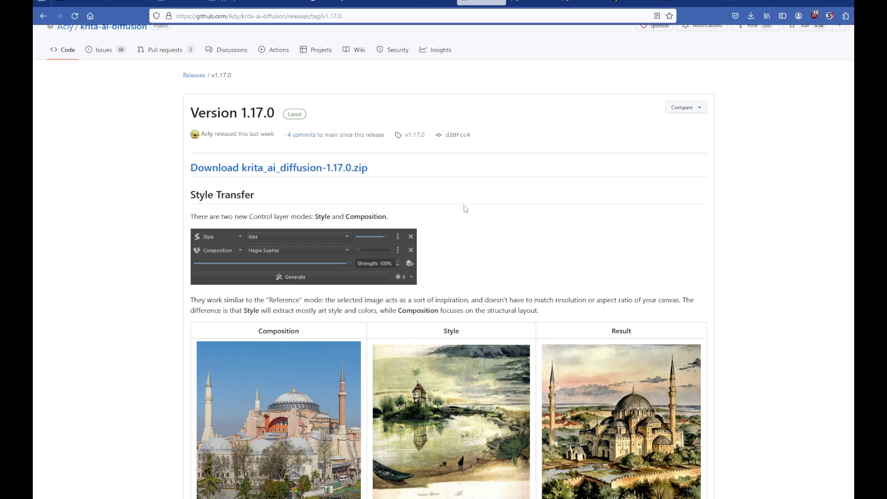
Scroll the 1.17.0 release notes past Style Transfer and LoRA Search to Control Presets.
scroll(466, 209, "down", 10)
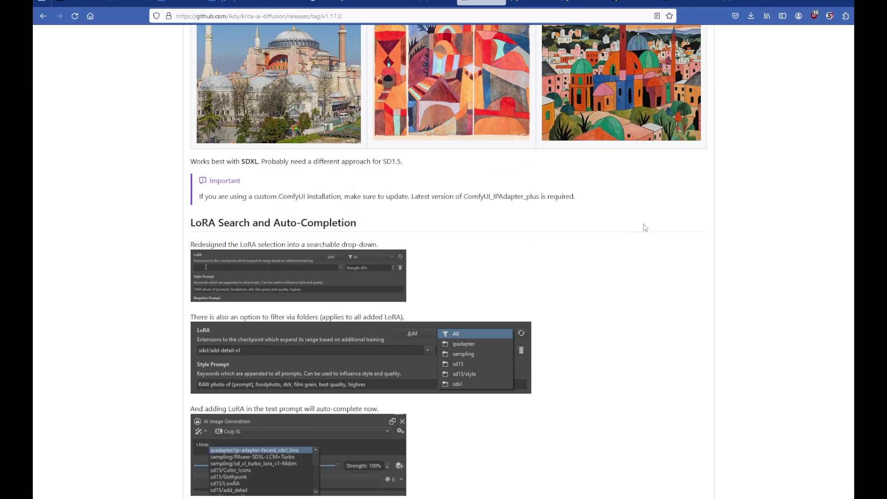
scroll(645, 227, "down", 2)
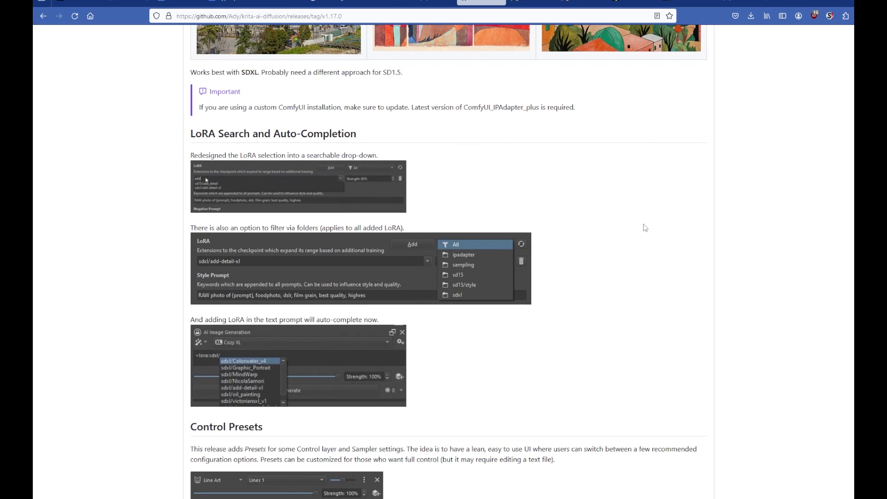
scroll(646, 228, "down", 1)
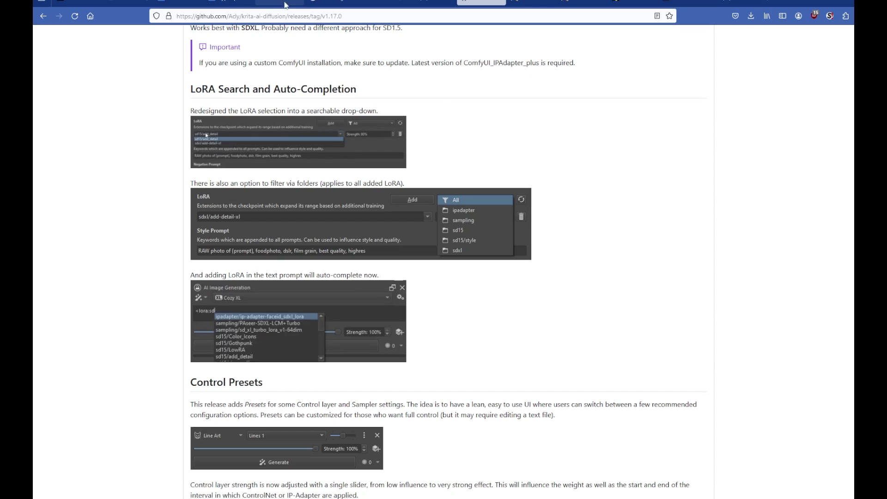
mouse_move(278, 2)
left_click(273, 27)
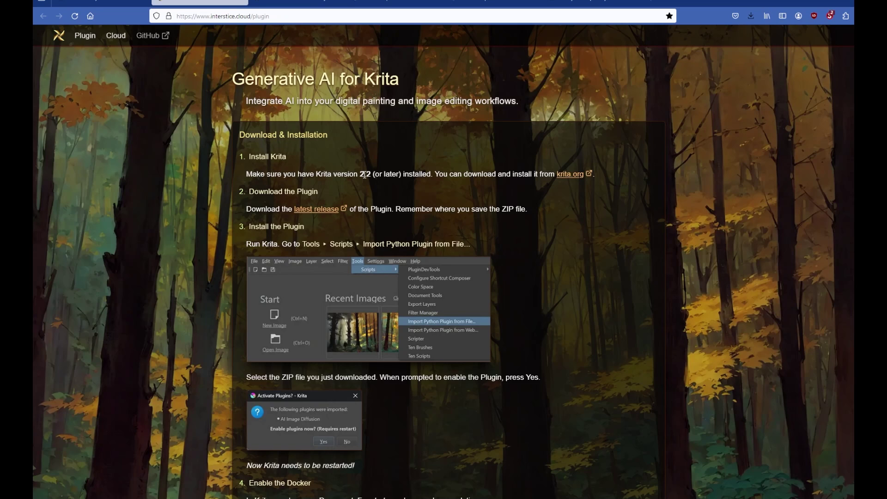
Follow the krita.org link in step 1 of Download & Installation.
left_click(563, 175)
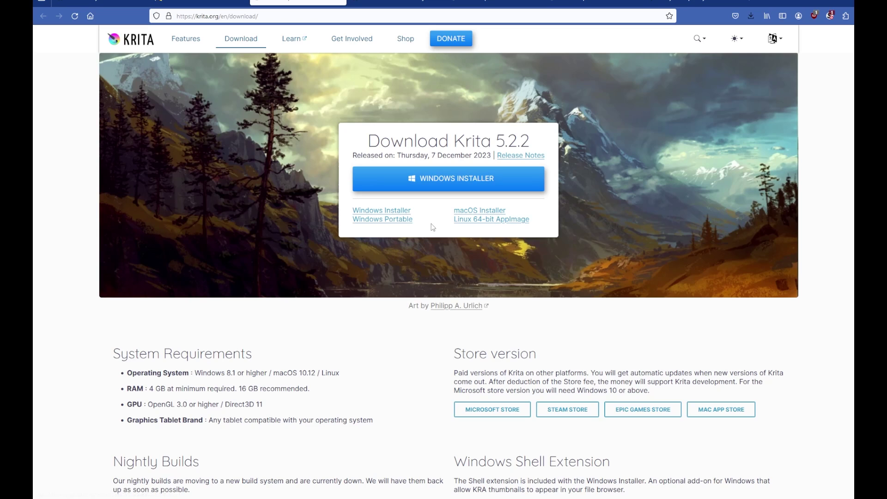
Return to the interstice.cloud plugin guide tab with Ctrl+Shift+Tab.
key("ctrl+shift+Tab")
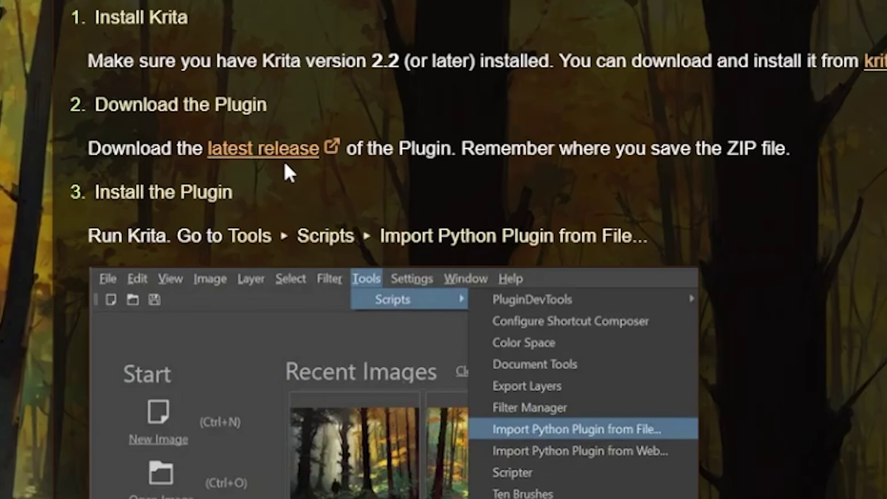
Scroll the guide down to 'Enable the Plugin Docker' (Settings ▸ Dockers ▸ AI Image Generation).
scroll(276, 189, "down", 2)
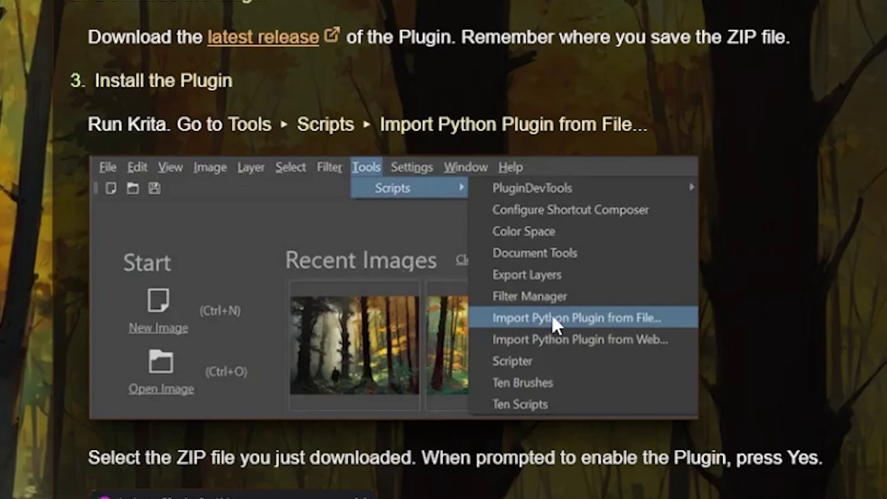
scroll(671, 294, "down", 2)
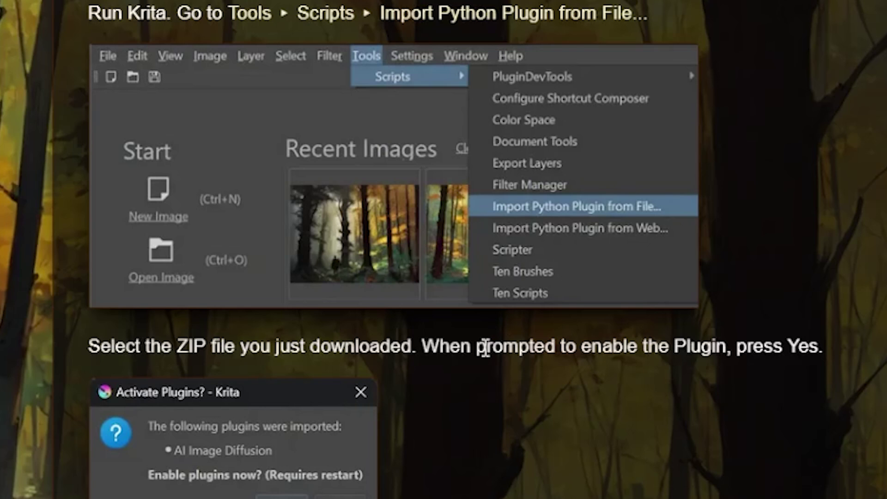
scroll(174, 372, "down", 5)
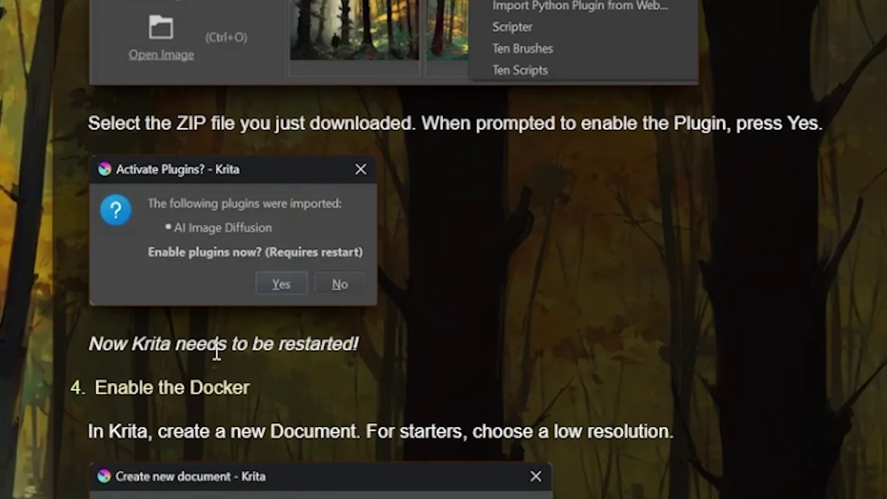
scroll(216, 354, "down", 5)
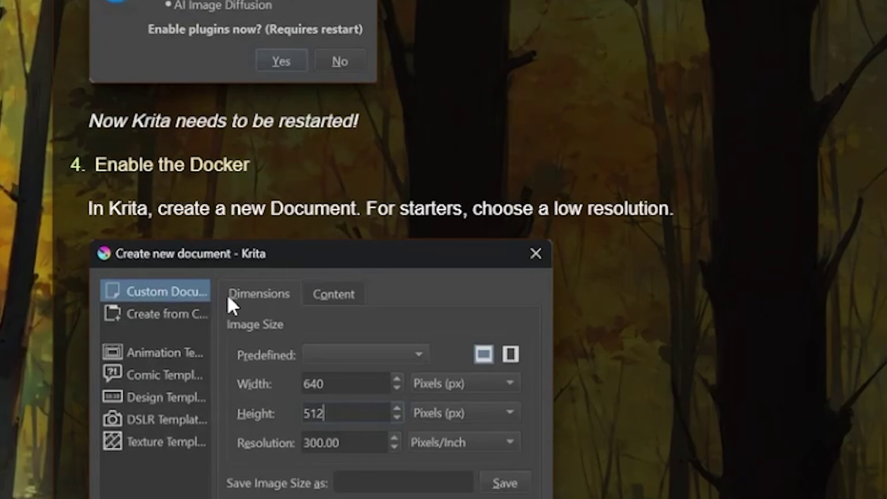
scroll(323, 340, "down", 7)
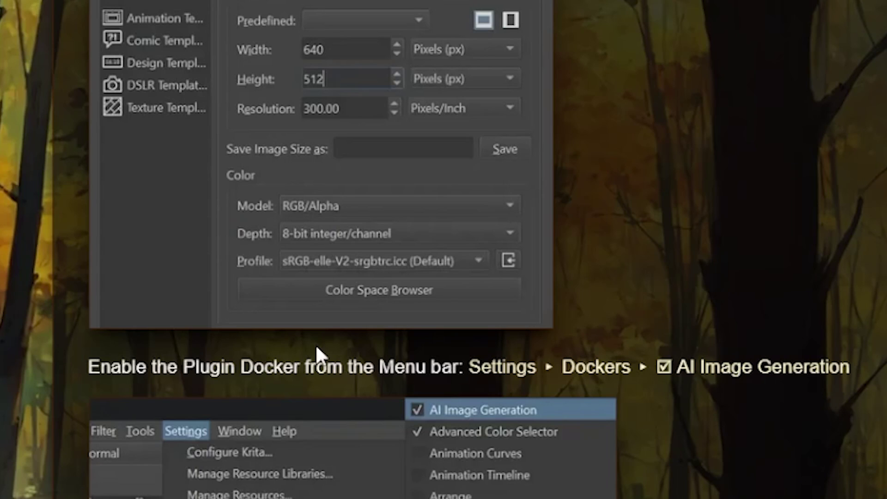
scroll(294, 388, "down", 7)
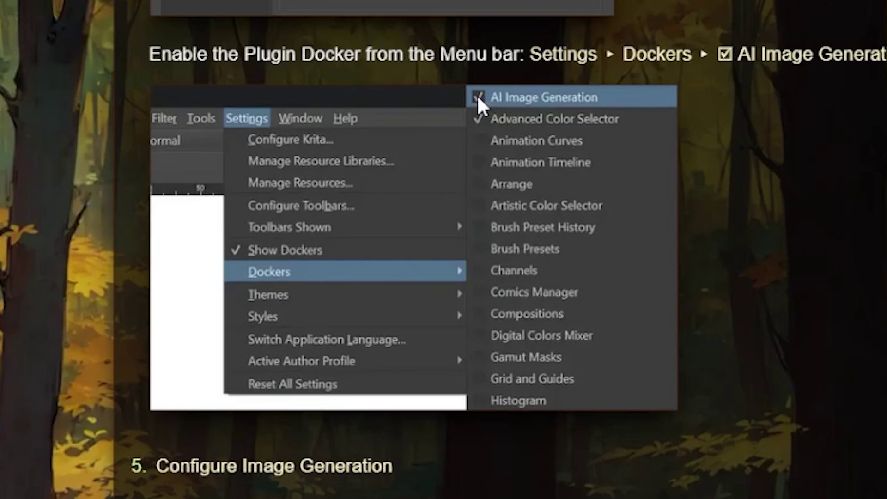
scroll(444, 249, "down", 10)
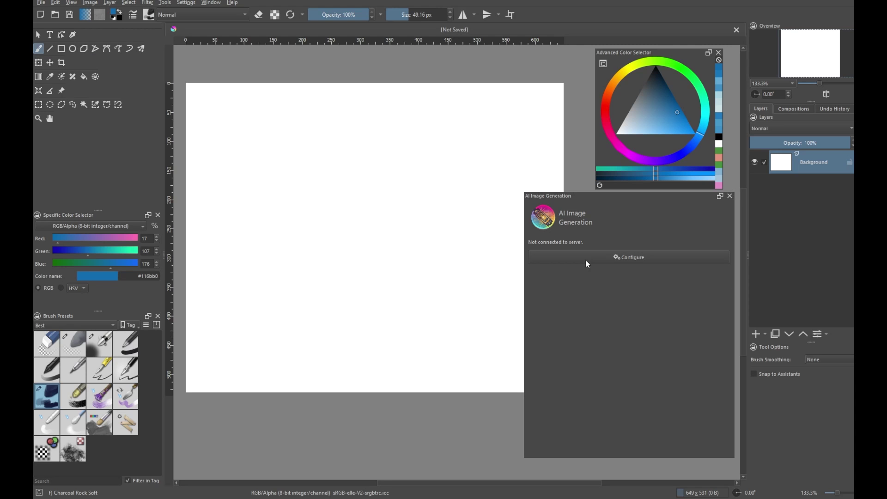
Open the AI Image Generation settings and scroll the Connection page's package list.
left_click(586, 259)
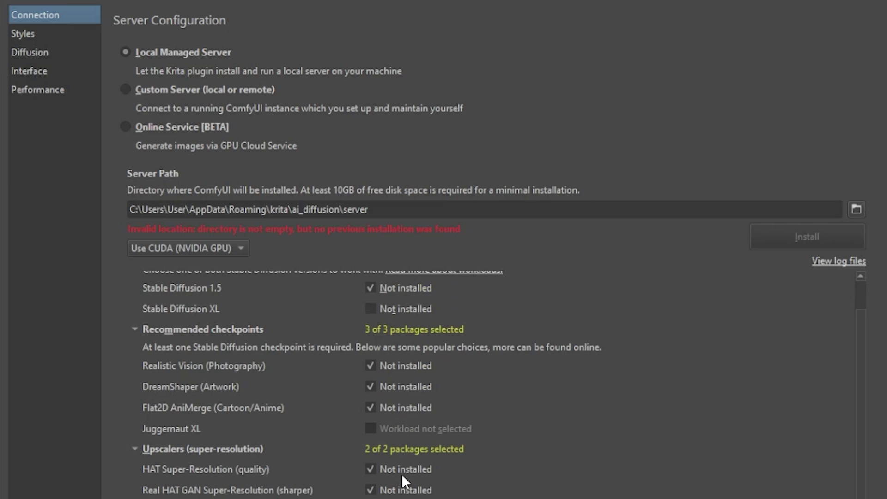
scroll(401, 473, "down", 2)
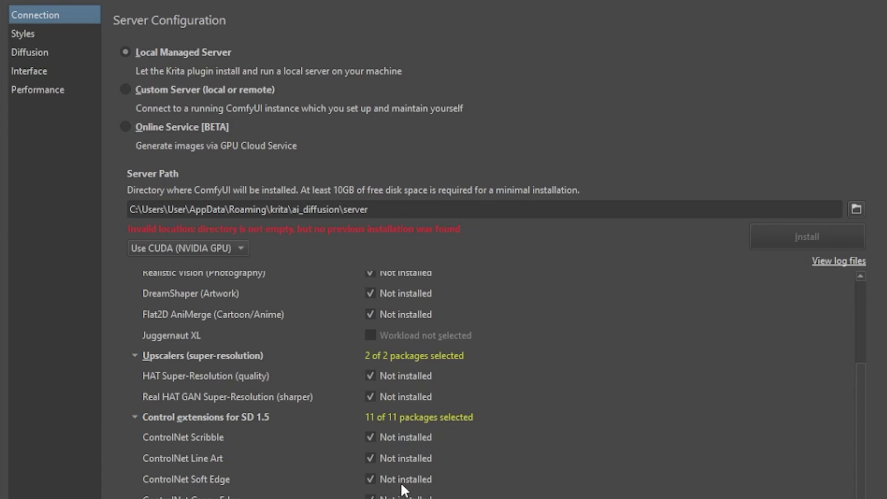
scroll(401, 490, "down", 3)
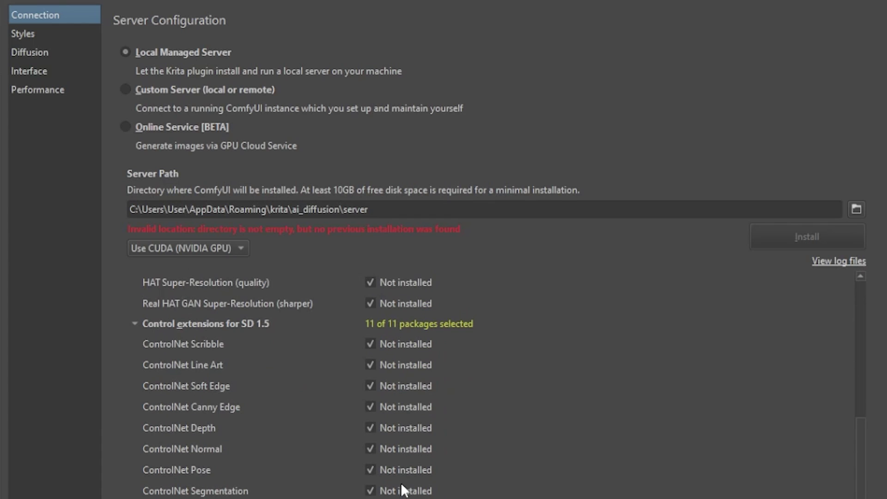
scroll(214, 353, "up", 6)
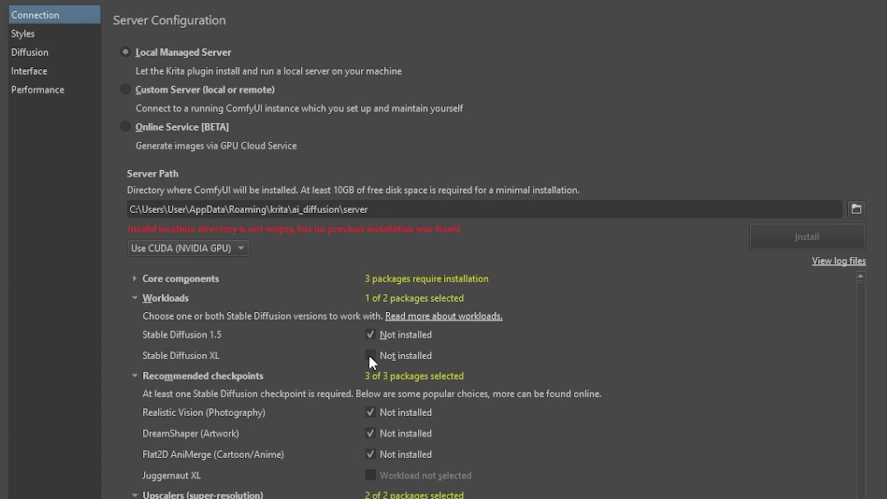
scroll(241, 444, "down", 3)
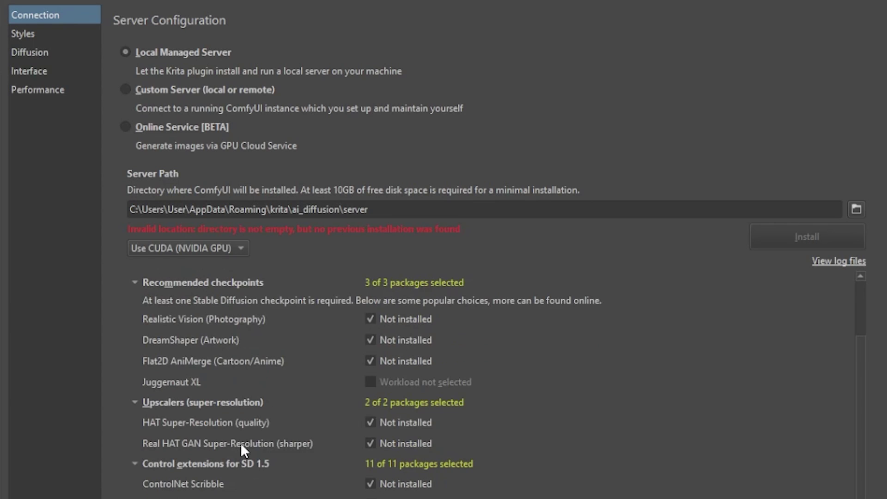
scroll(244, 445, "down", 1)
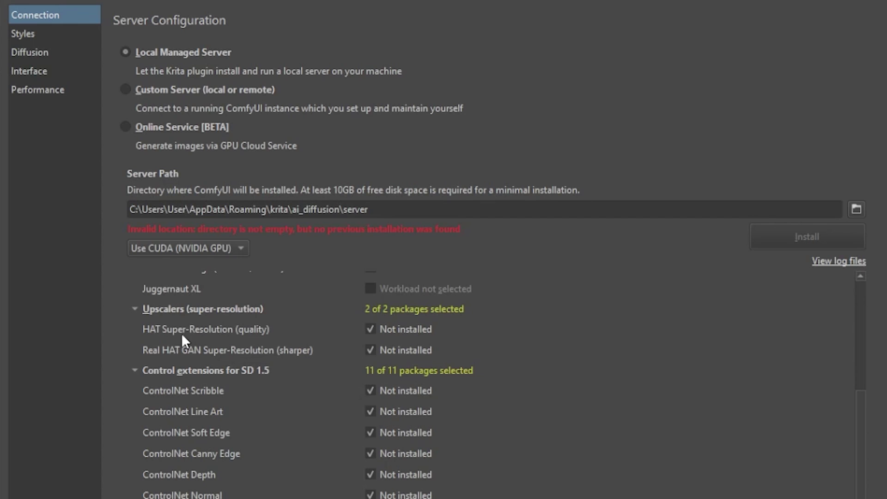
left_click(167, 93)
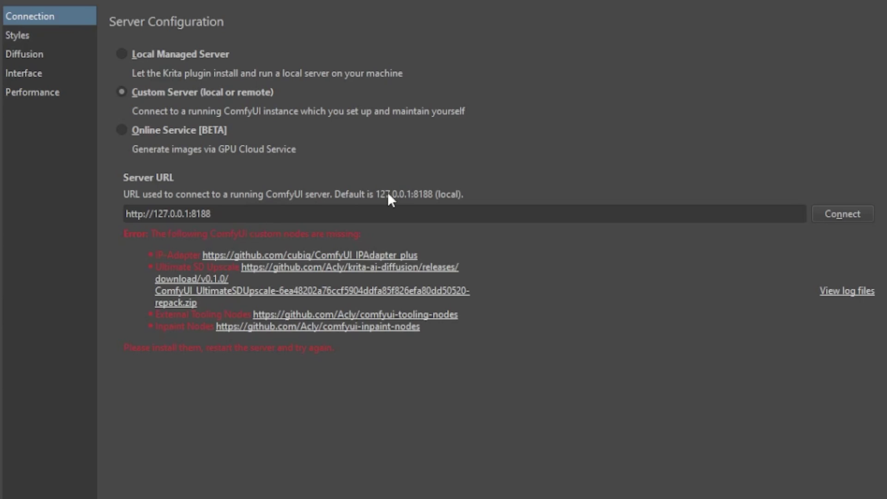
left_click(249, 214)
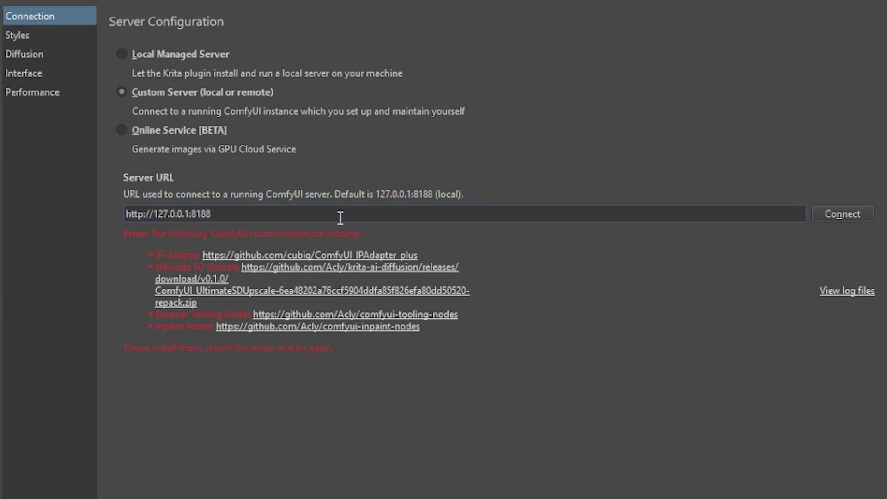
left_click_drag(257, 212, 113, 208)
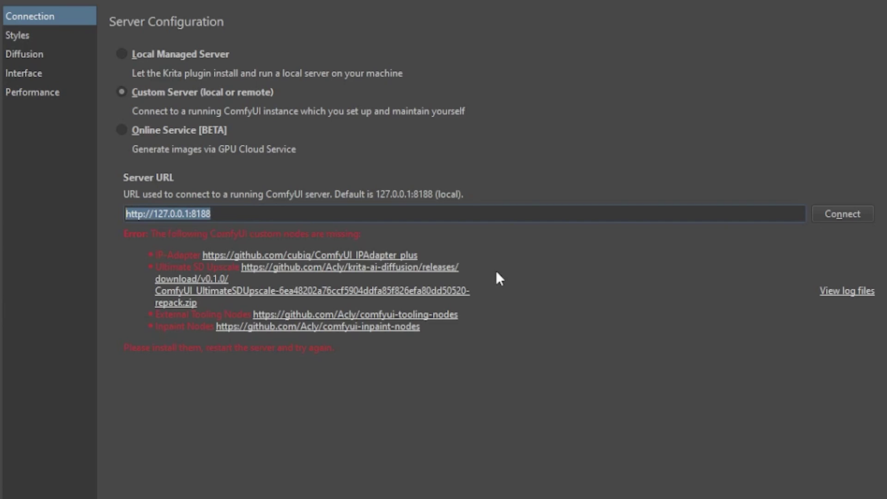
left_click(855, 219)
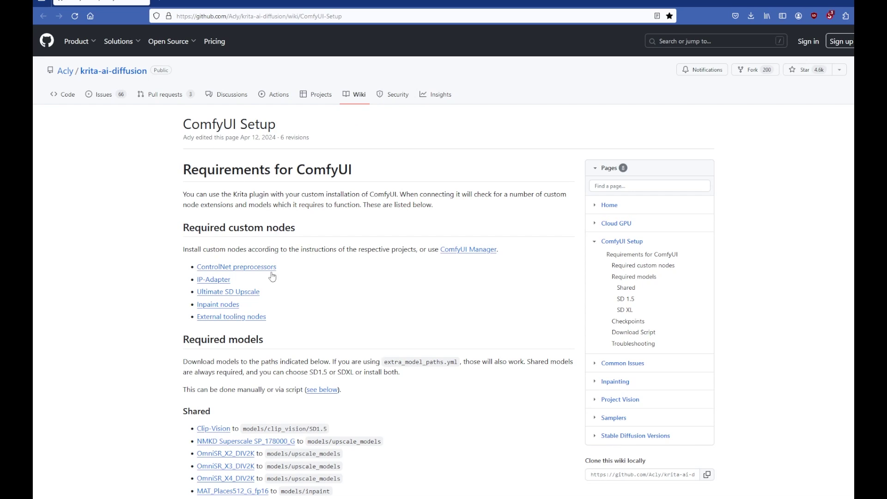
scroll(319, 275, "down", 3)
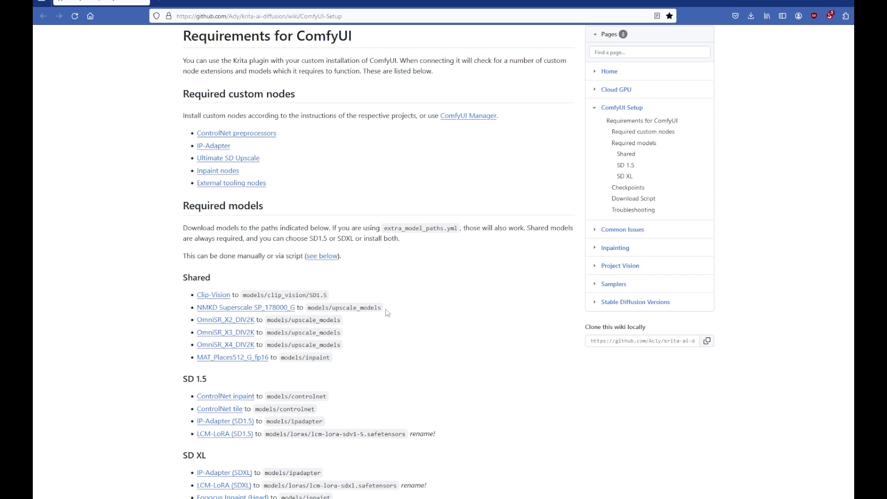
scroll(387, 313, "up", 2)
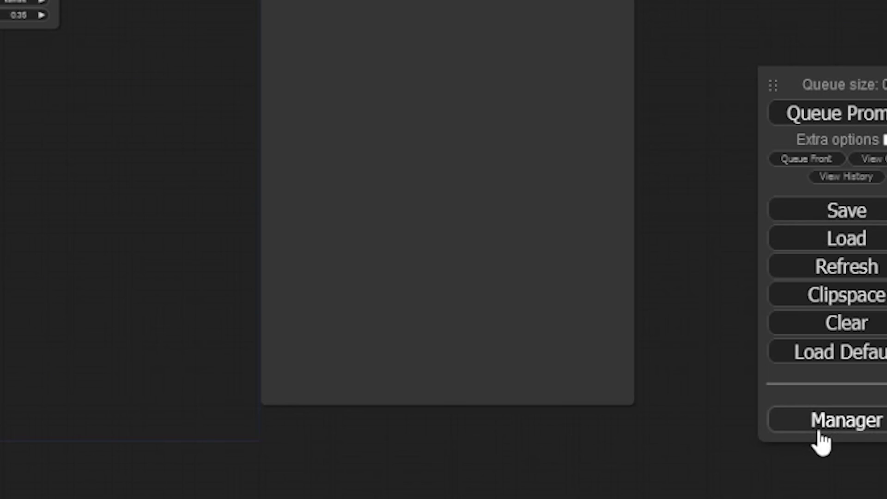
Browse the ComfyUI Manager's custom node catalogue, then bring up the installable models list.
left_click(819, 431)
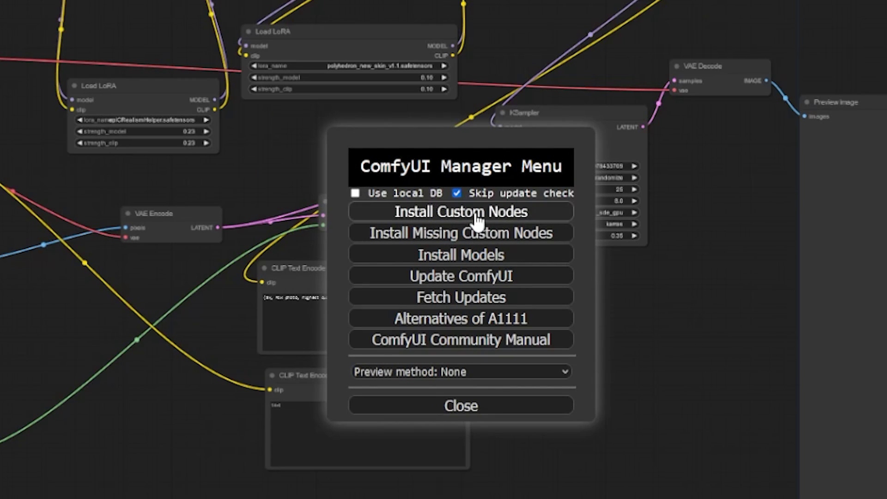
left_click(476, 217)
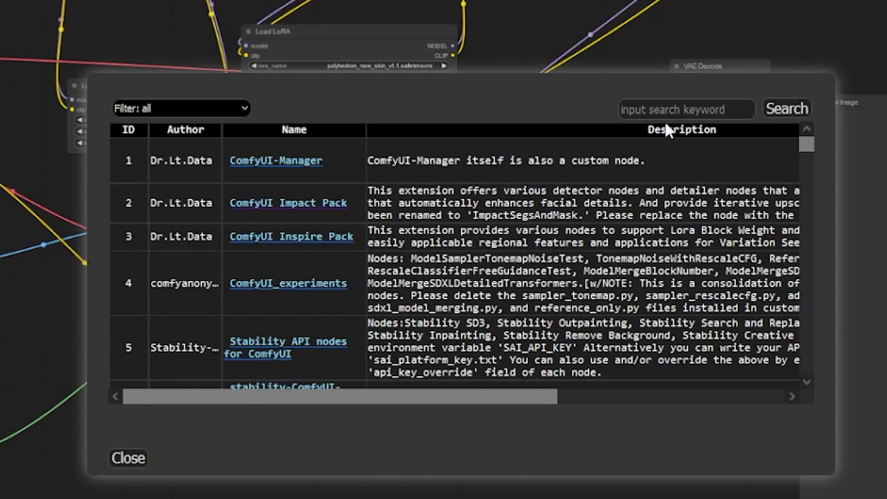
scroll(323, 304, "right", 5)
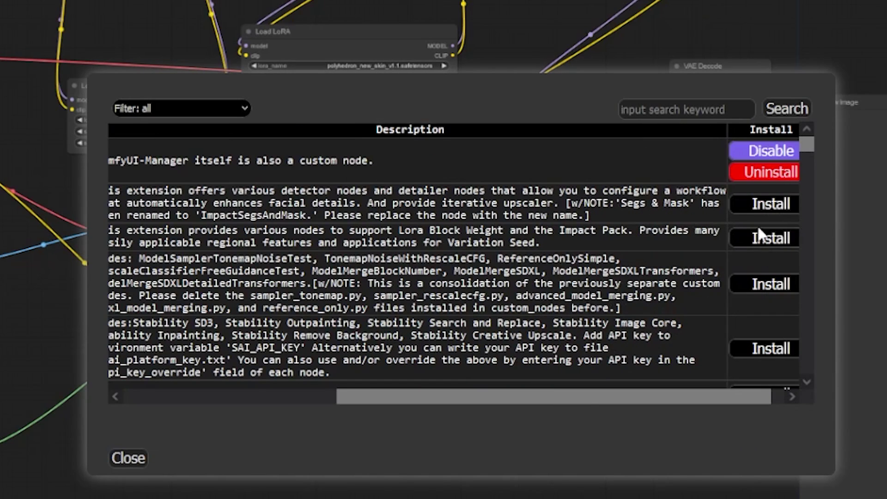
left_click(128, 458)
left_click(471, 259)
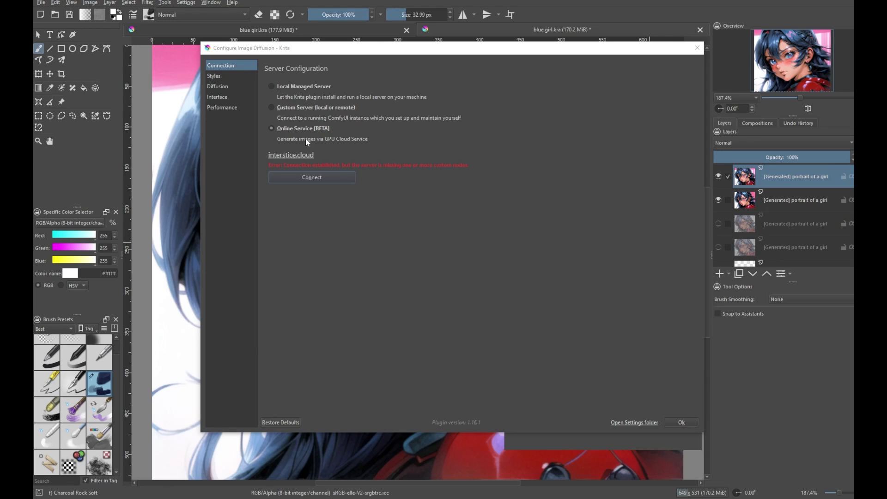
left_click(271, 107)
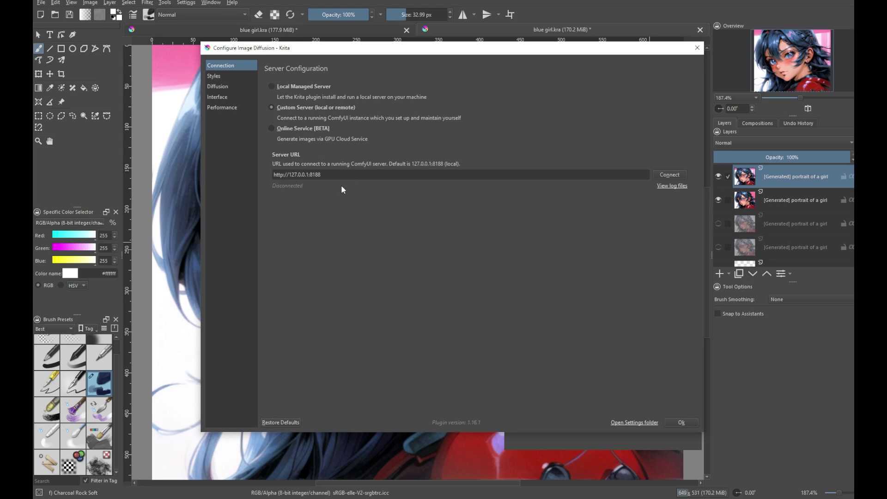
Show the Styles page and look through the style preset list twice, keeping Anime selected.
left_click(215, 77)
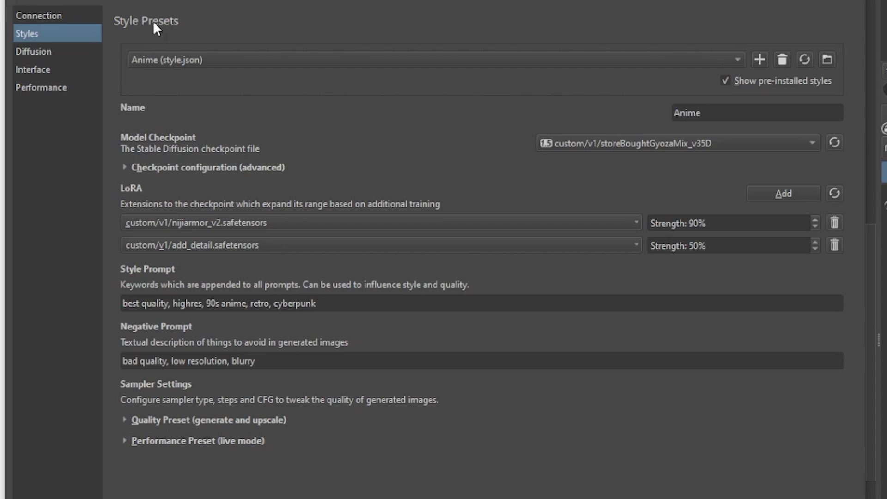
left_click(288, 63)
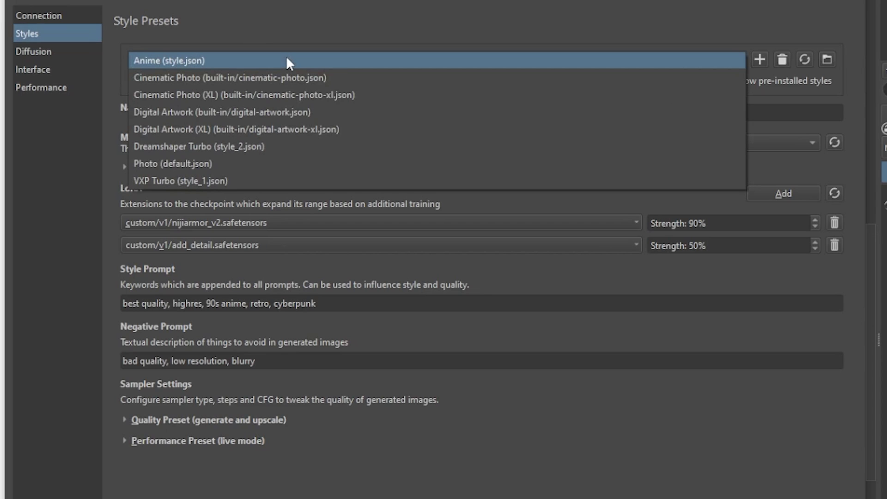
left_click(321, 28)
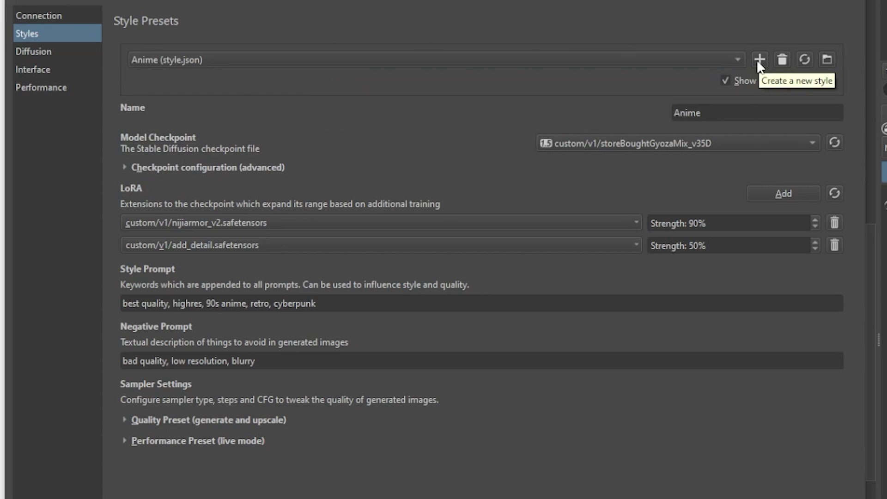
left_click(564, 59)
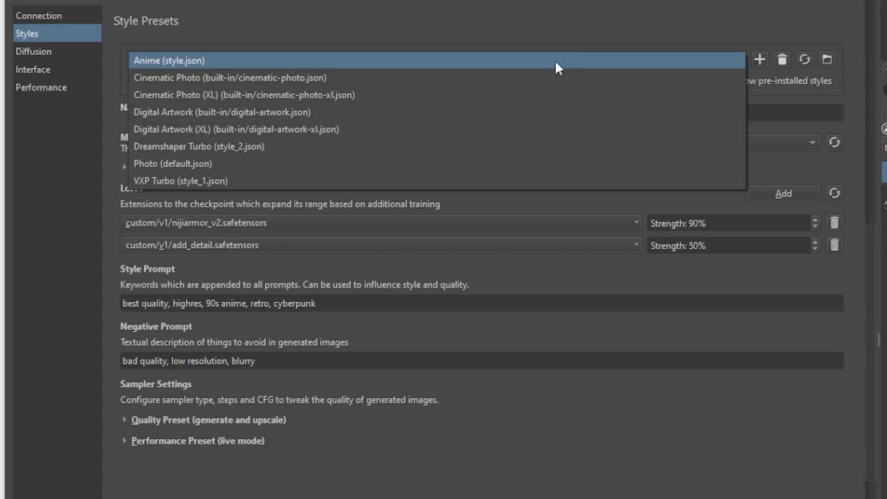
left_click(634, 28)
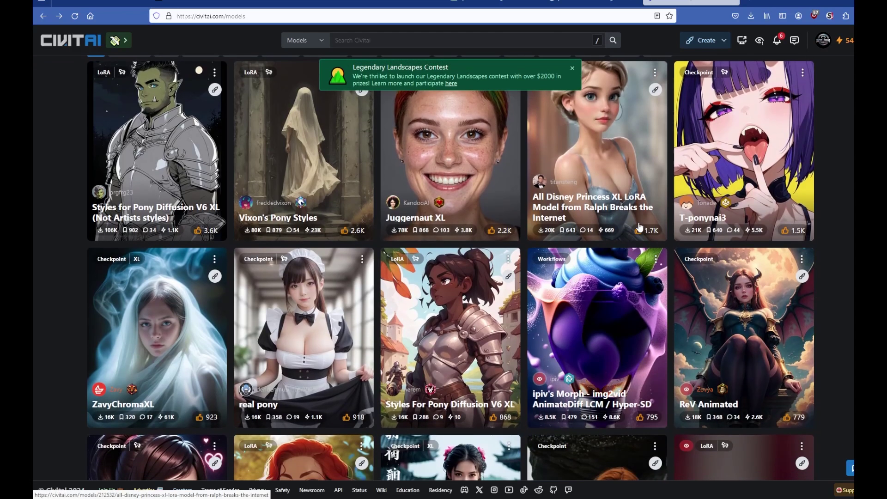
Scroll the Civitai models page and switch on 'Blur mature content' in account settings.
scroll(640, 227, "down", 5)
scroll(639, 227, "down", 10)
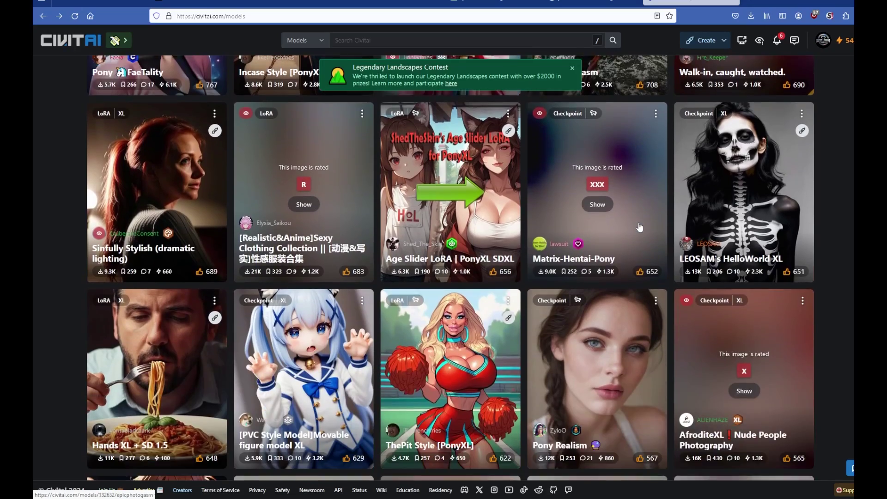
scroll(640, 226, "down", 12)
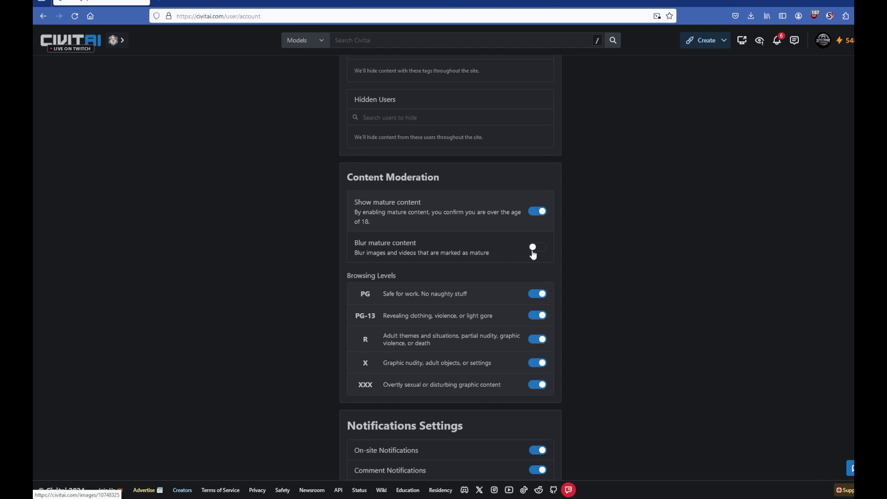
left_click(544, 249)
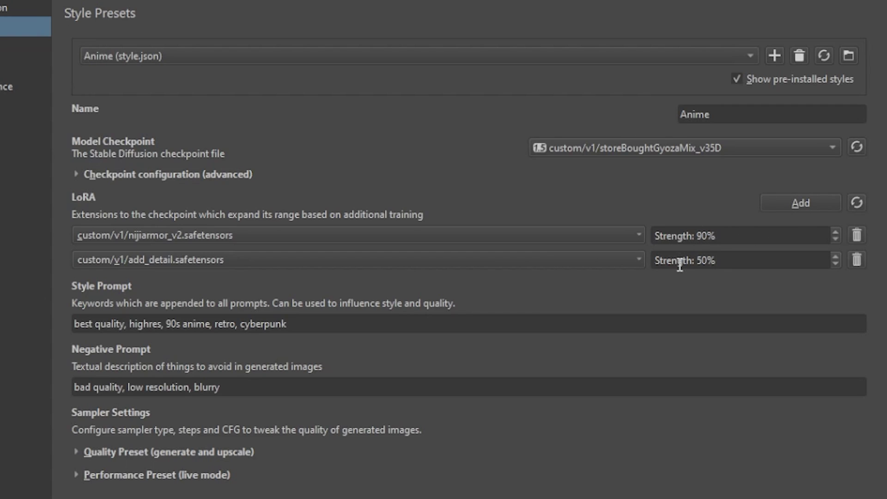
Expand the Anime style's Quality Preset to show its DPM++ 2M Karras sampler.
left_click(115, 452)
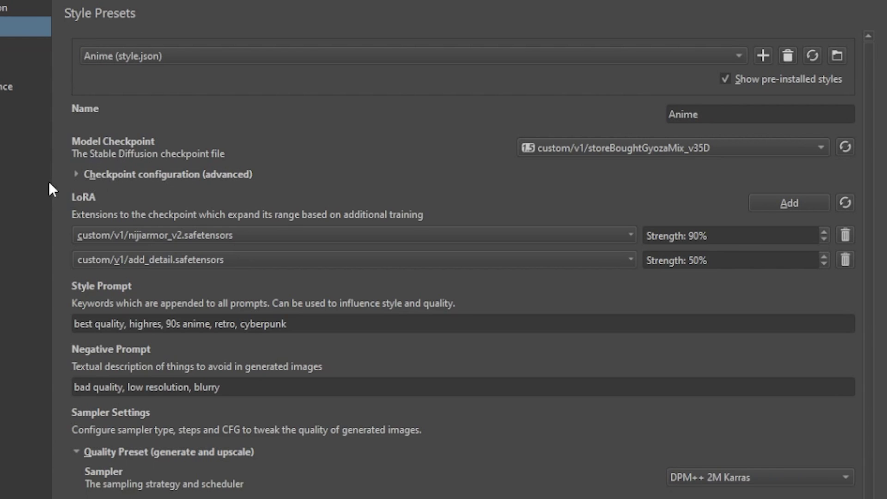
Expand Anime's advanced checkpoint configuration: Default VAE, Clip Skip 2, V-Prediction off.
left_click(77, 174)
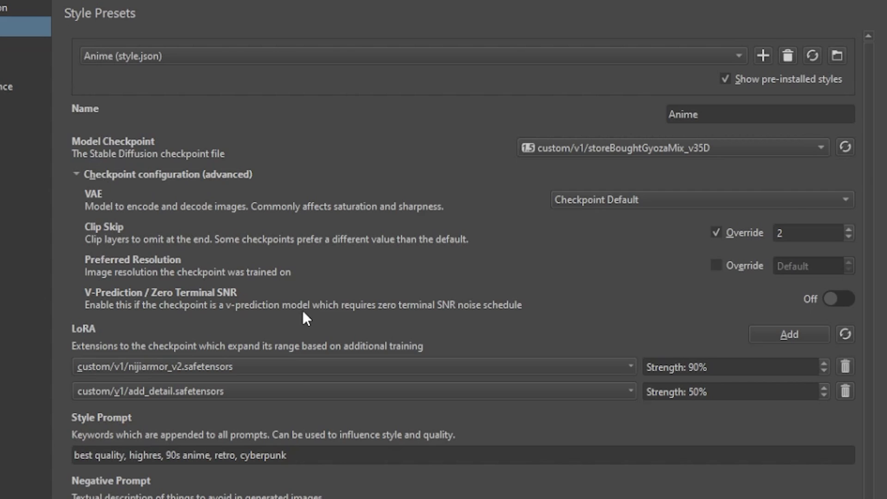
Collapse the advanced checkpoint options and move the settings window right to uncover the style prompt.
left_click(76, 175)
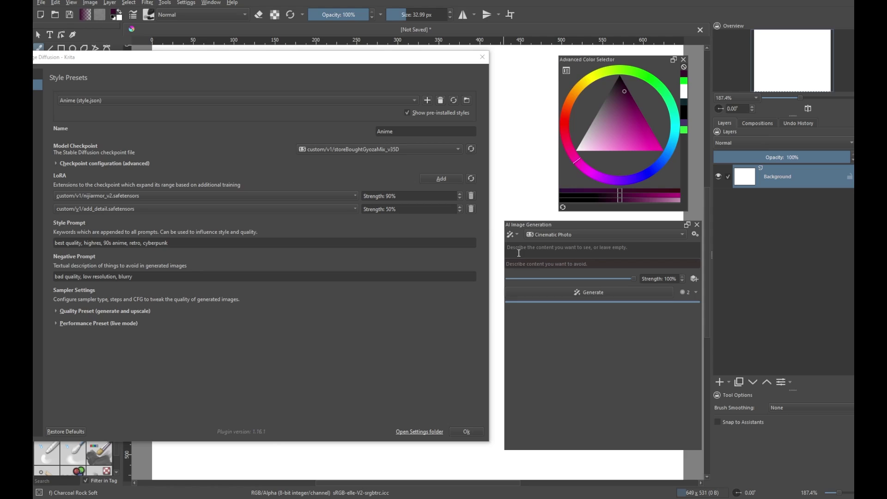
left_click(519, 248)
left_click_drag(288, 58, 491, 52)
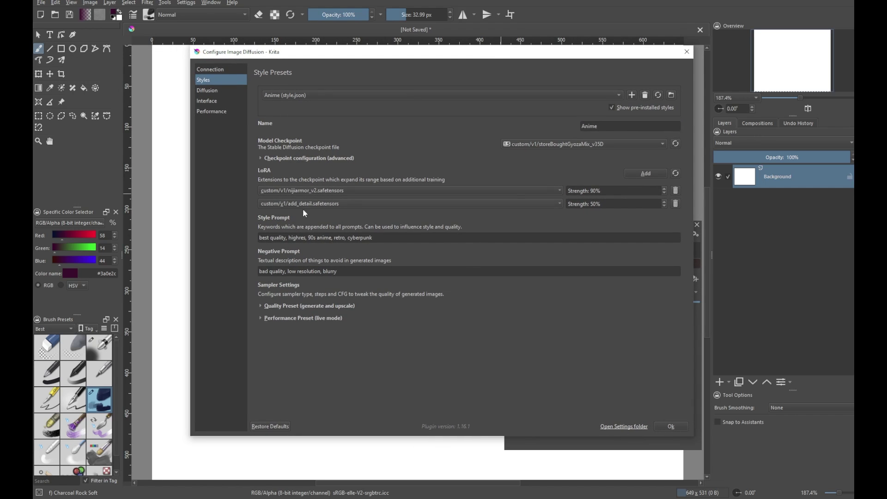
left_click(377, 237)
left_click(262, 238, "shift")
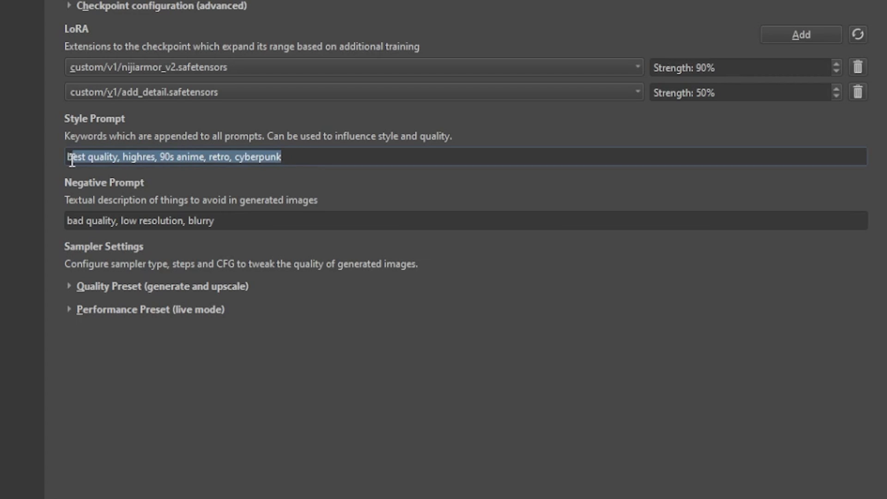
key("End")
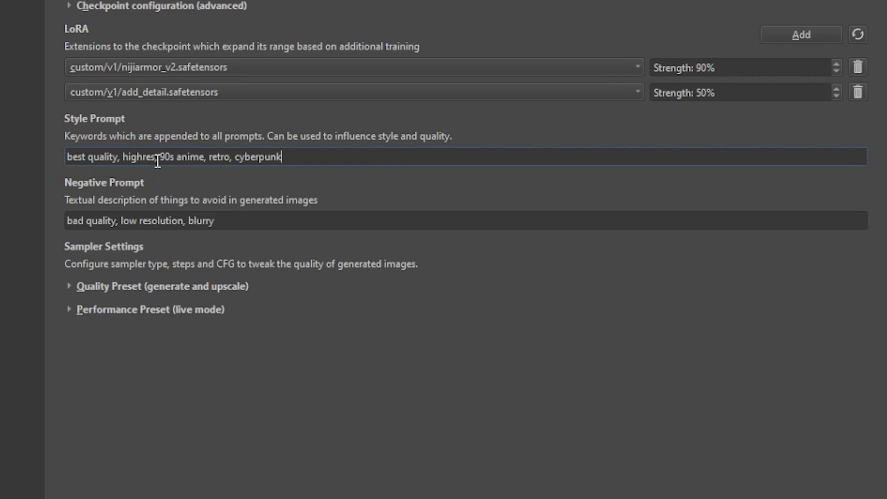
Highlight 'best quality, highres' and '90s anime, retro, cyberpunk' in the style prompt, then the whole negative prompt.
left_click_drag(155, 159, 45, 162)
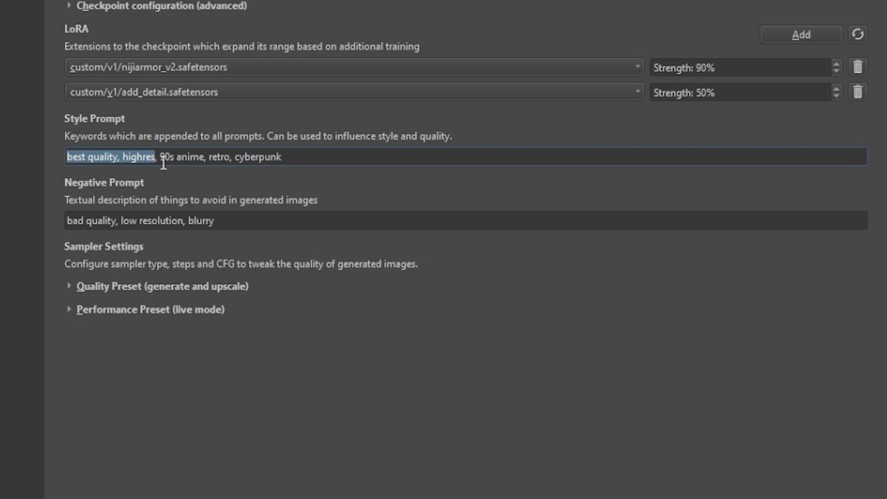
left_click(291, 157)
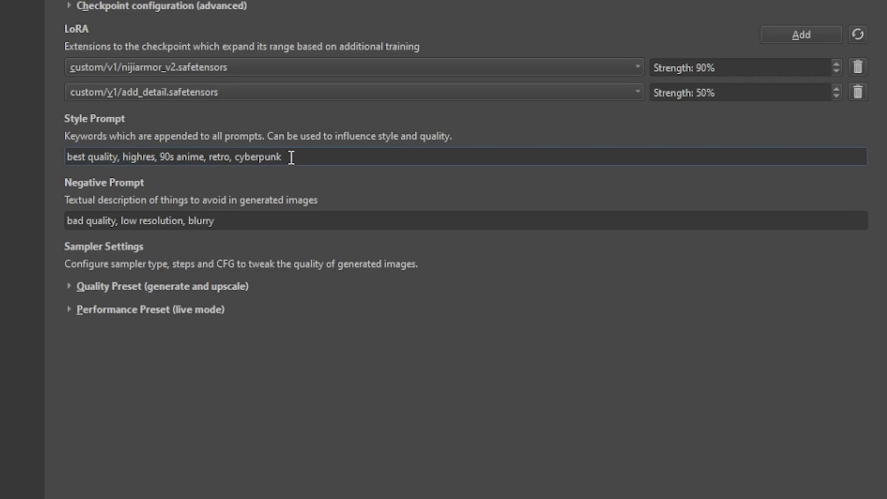
left_click_drag(291, 157, 158, 158)
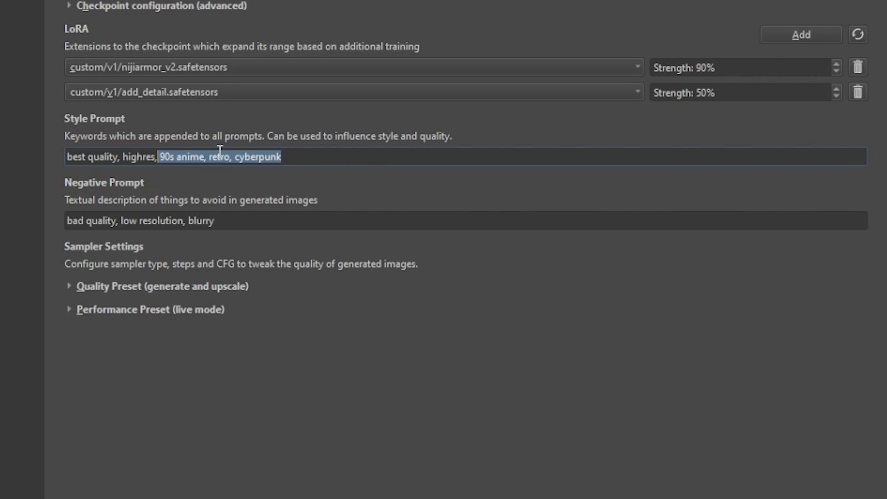
left_click(226, 220)
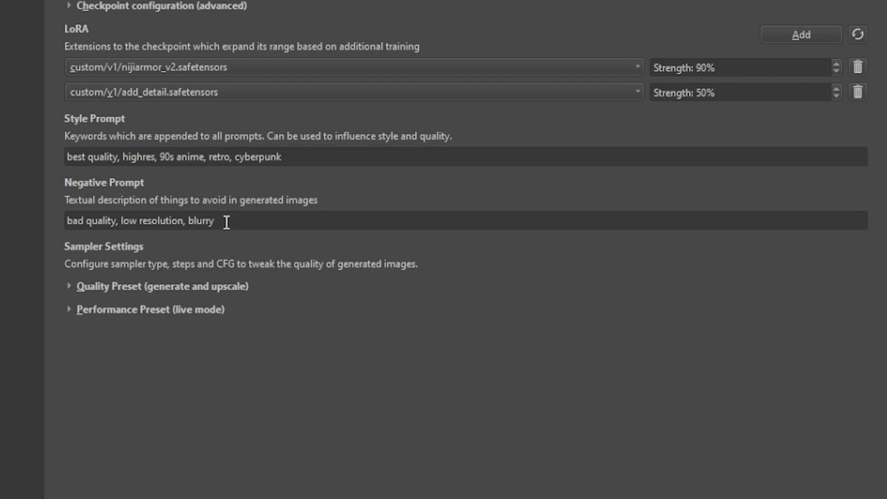
left_click_drag(220, 220, 48, 221)
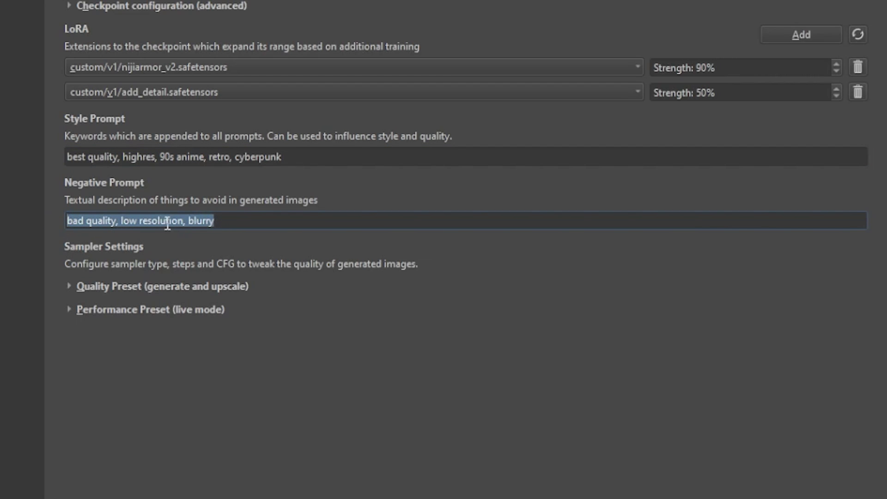
left_click(67, 292)
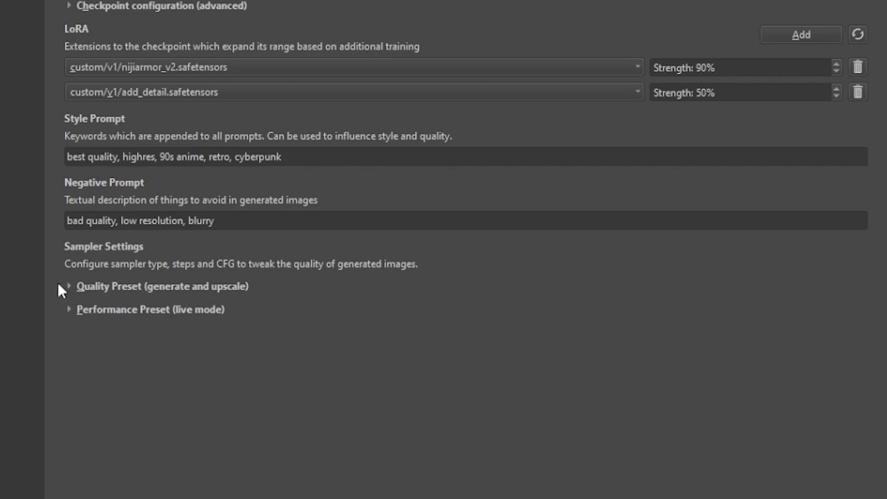
Expand quality sampling (DPM++ 2M Karras, 25 steps, CFG 8.1) and live mode (LCM, 4 steps, CFG 2.0).
left_click(68, 287)
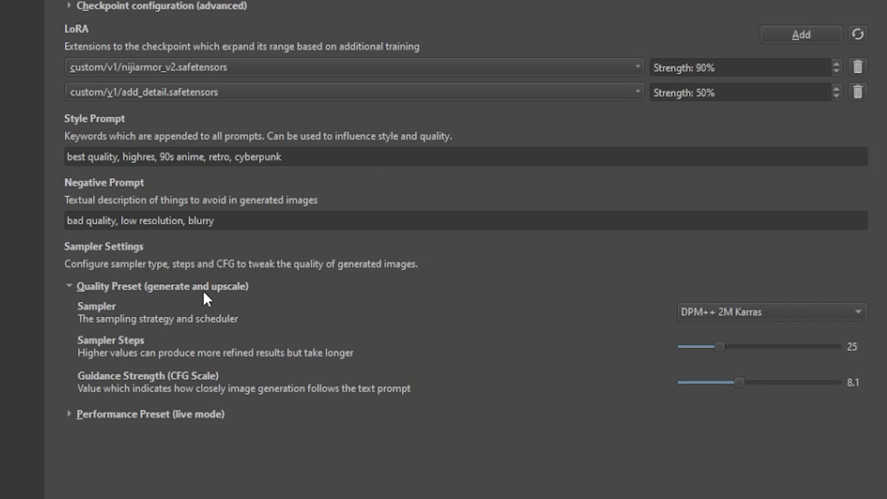
left_click(69, 415)
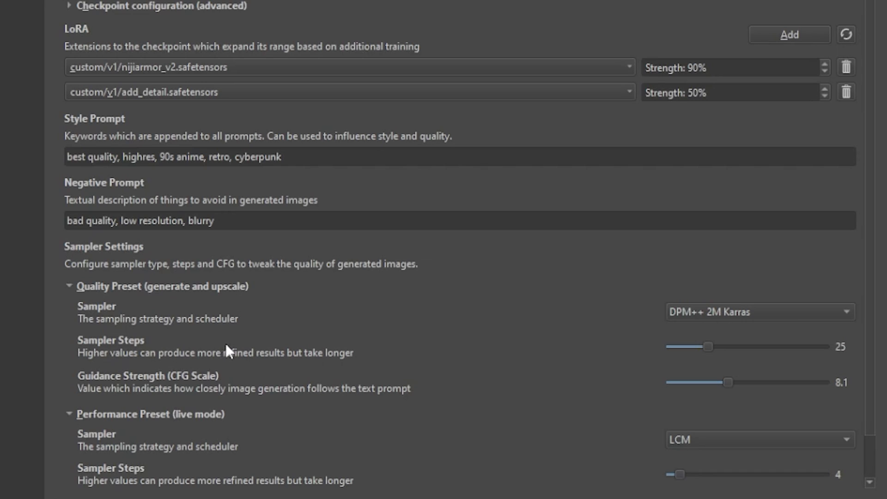
scroll(227, 347, "down", 2)
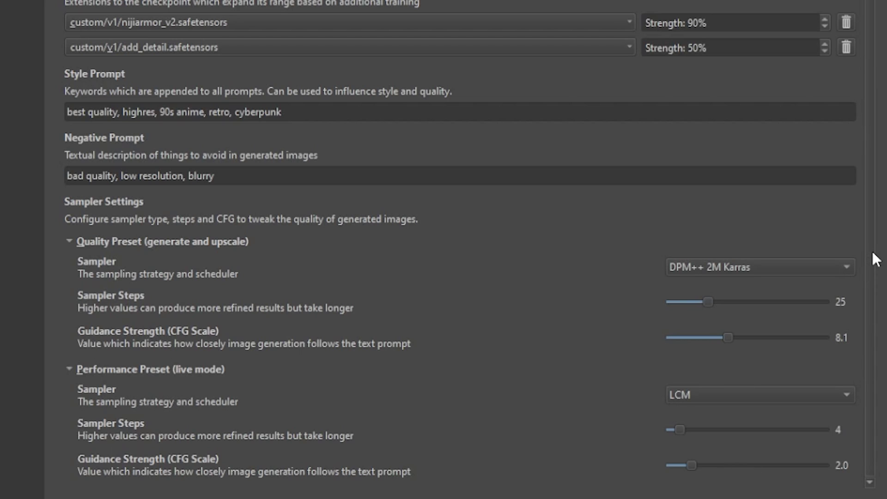
Switch to the VXP Turbo style preset and scroll through its settings.
left_click(446, 74)
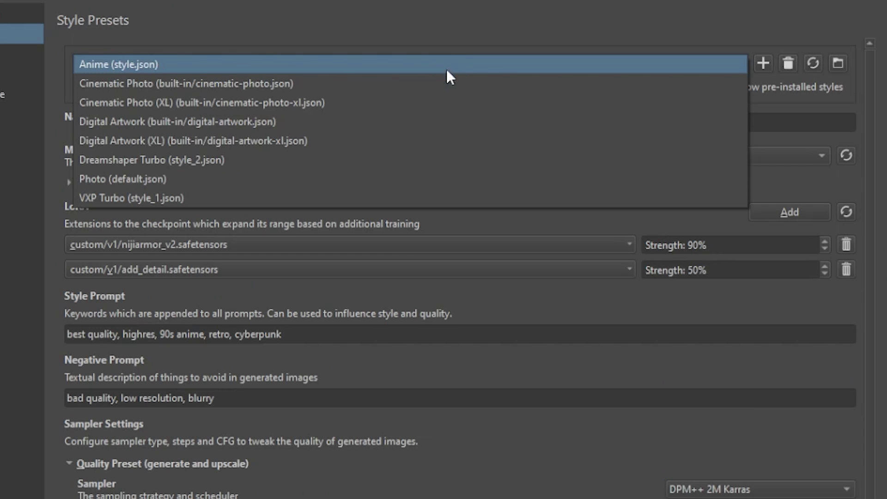
left_click(447, 74)
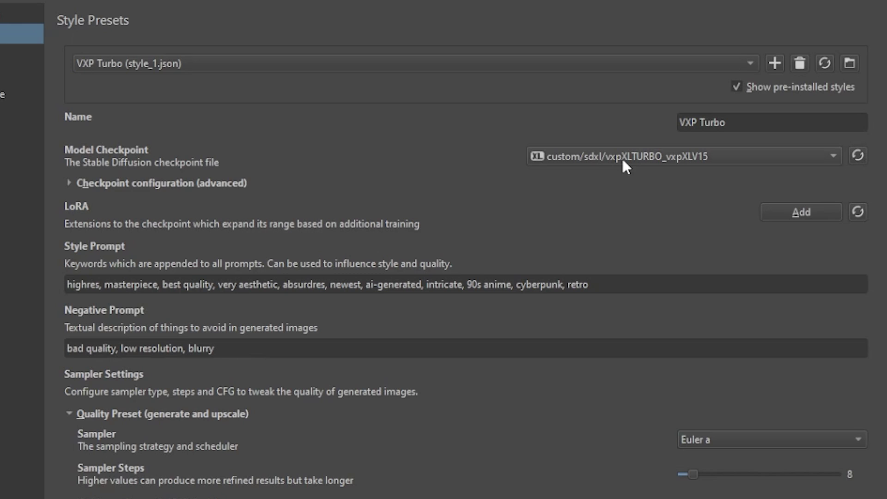
scroll(652, 287, "down", 4)
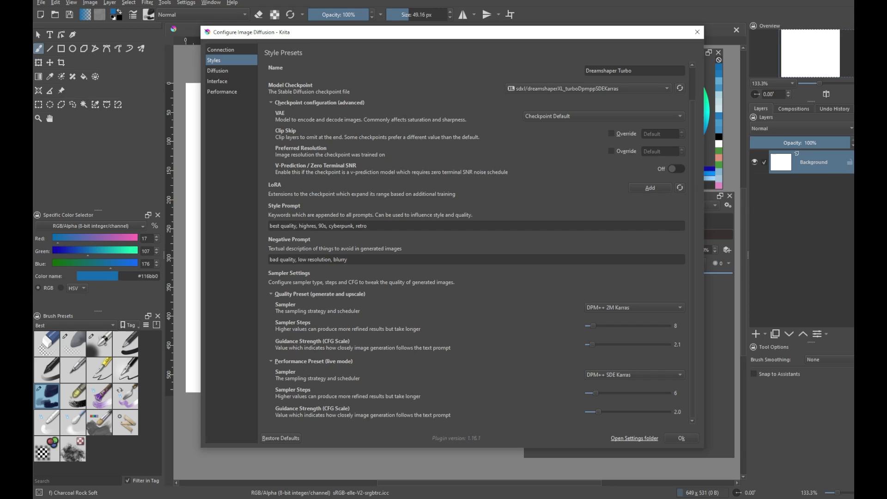
Open the Diffusion page showing Selection Grow 3%, Feather 5% and Padding 7%.
left_click(221, 72)
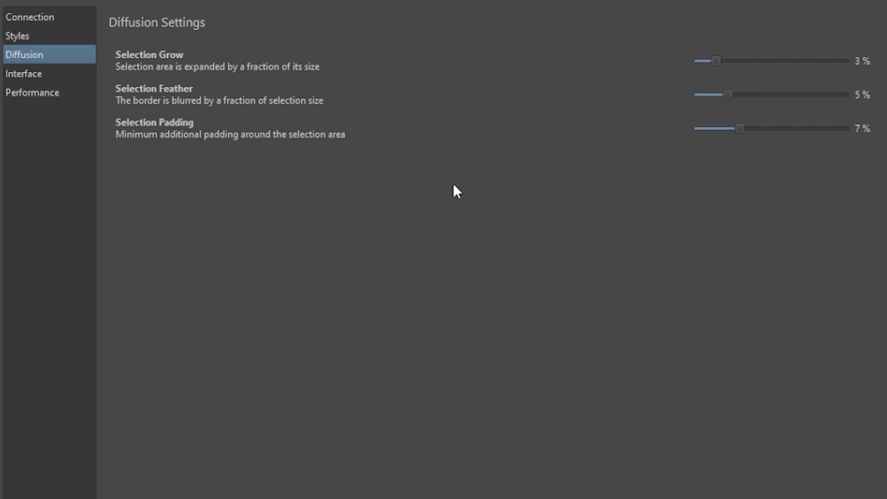
Switch the AI plugin configuration to its Interface settings page.
left_click(18, 78)
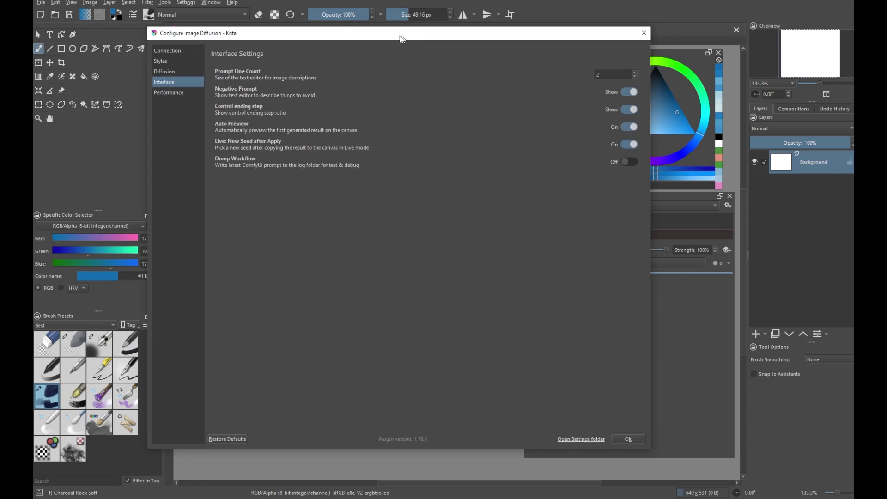
Raise the prompt line count to 7 and check the enlarged generation prompt box.
left_click_drag(402, 33, 271, 43)
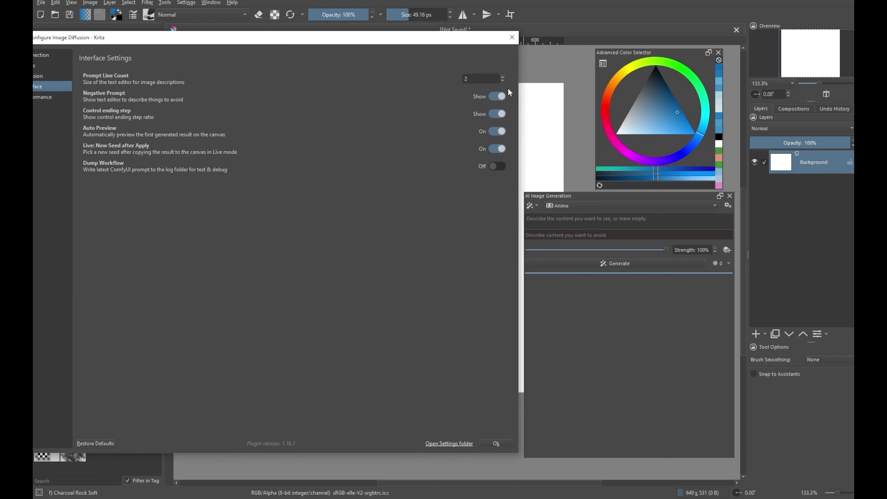
left_click(503, 77)
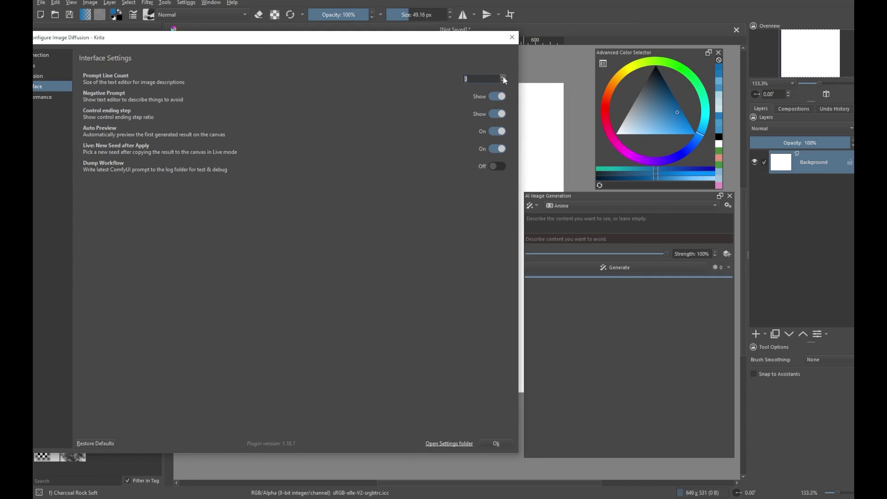
left_click(503, 77)
left_click(503, 77)
left_click(503, 77)
left_click(503, 78)
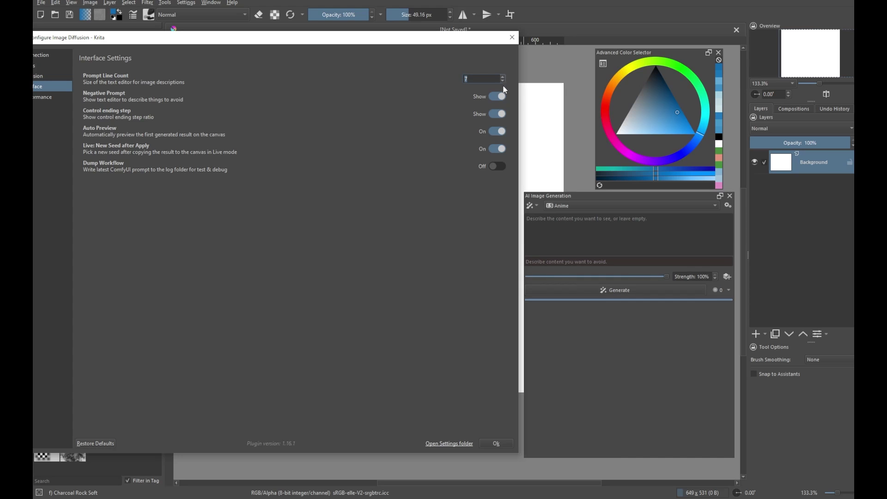
left_click(546, 222)
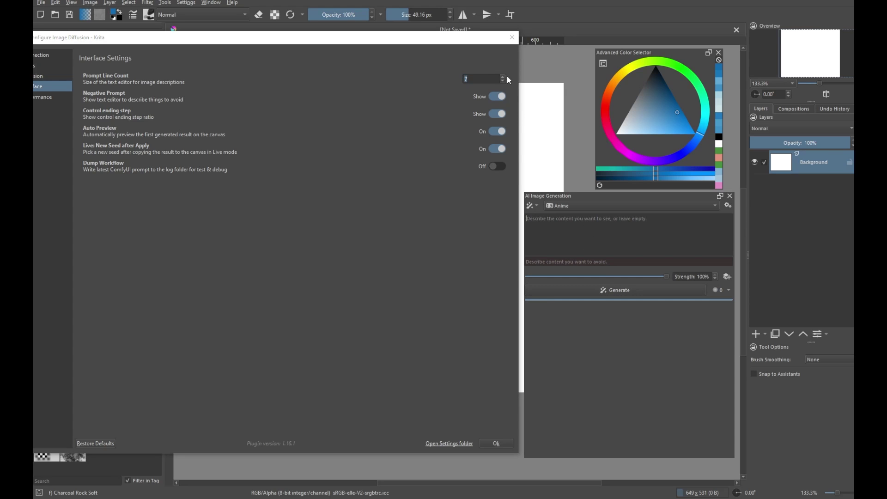
Return the prompt line count to 2, then hide and re-show the negative prompt box.
left_click(503, 77)
left_click(503, 77)
left_click(503, 77)
left_click(502, 82)
left_click(503, 81)
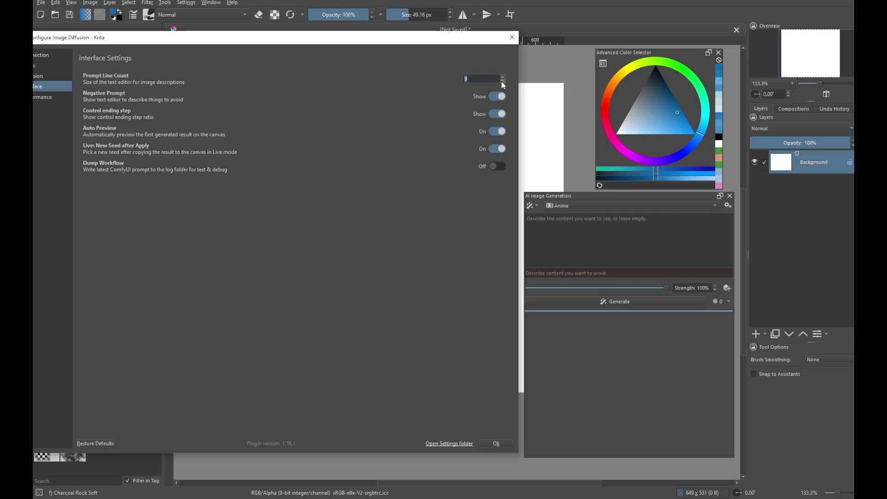
left_click(502, 82)
left_click(502, 81)
left_click(502, 82)
left_click(502, 82)
left_click(503, 81)
left_click(502, 82)
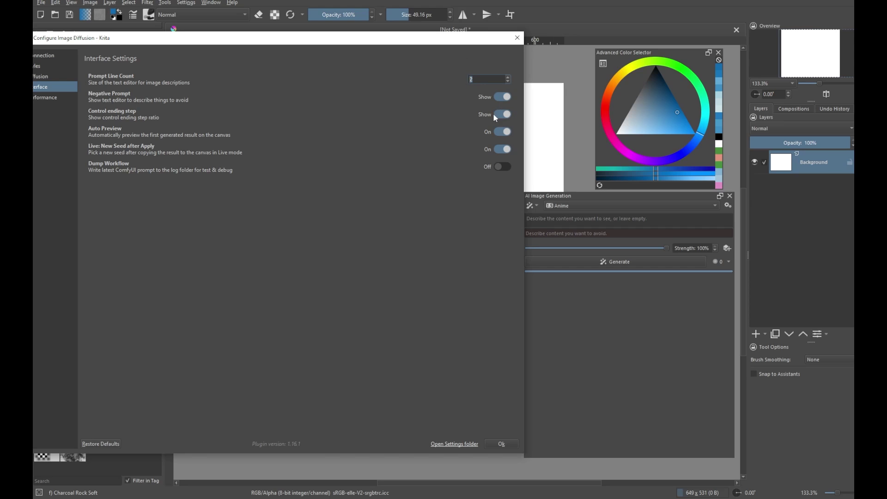
left_click(503, 97)
left_click(509, 99)
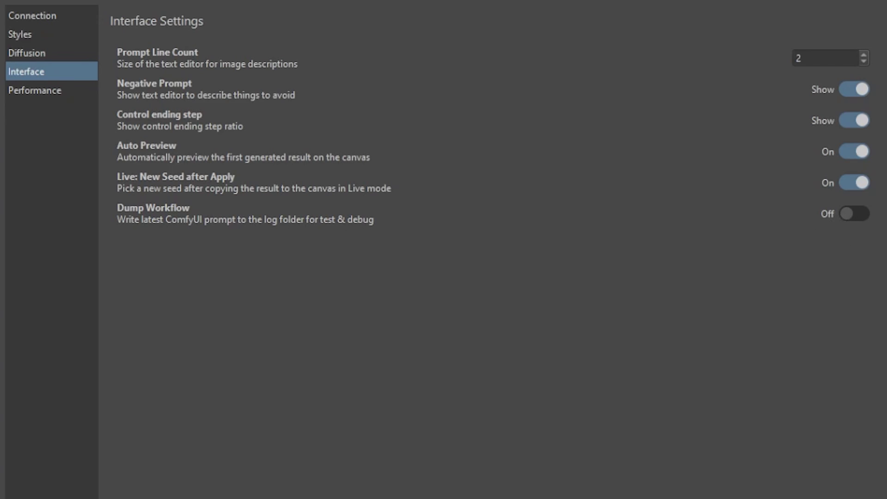
Show Performance settings: Active History 1000 MB, Stored History 20 MB, Automatic preset.
left_click(43, 91)
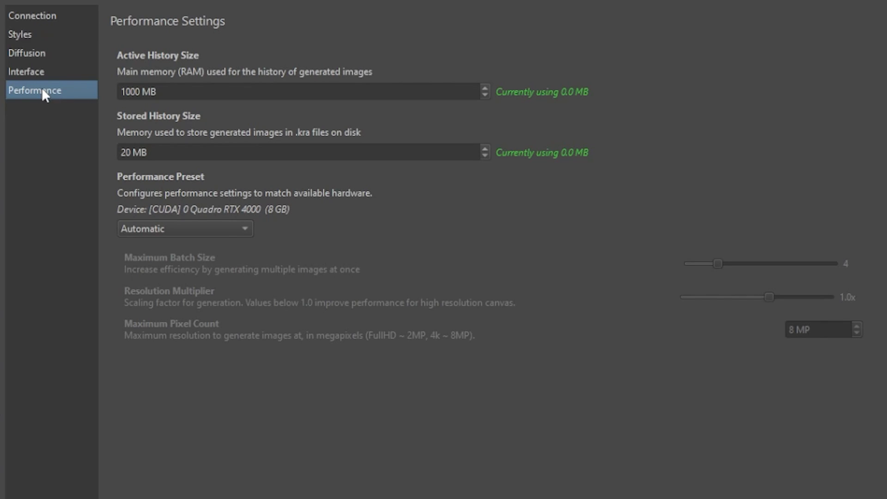